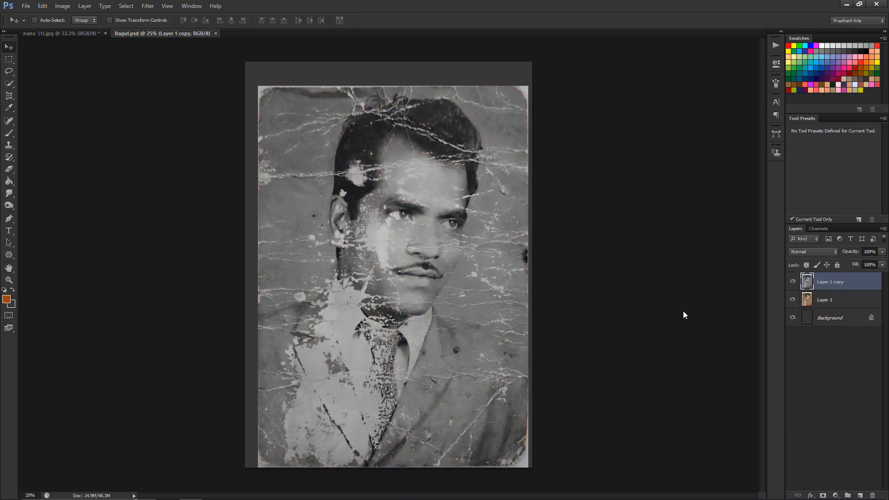
Step: Invert the tones of Layer 1 copy and invert them back to the original positive image
key("ctrl+plus")
key("space")
left_click_drag(393, 131, 434, 196)
left_click(63, 5)
mouse_move(69, 28)
left_click(213, 133)
key("ctrl+plus")
key("space")
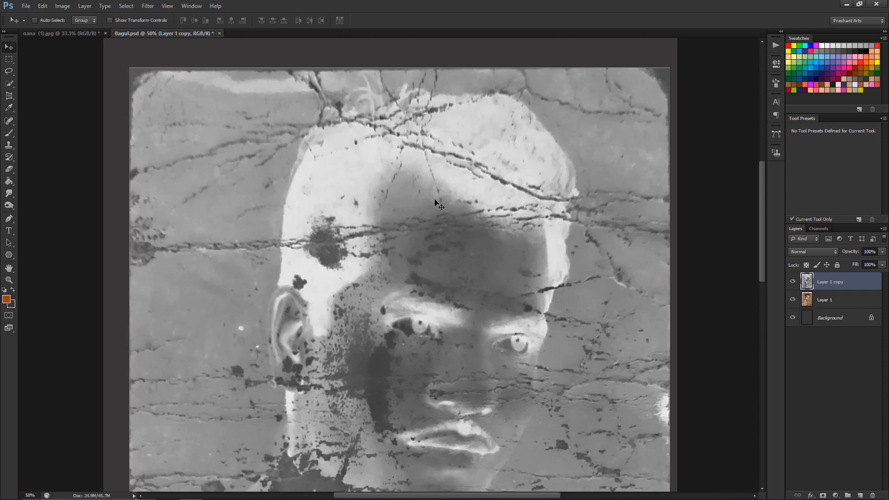
left_click(62, 5)
mouse_move(70, 26)
left_click(204, 131)
Step: Retouch the small blemishes on the upper forehead with the content-aware Spot Healing Brush
key("j")
key("ctrl+plus")
key("ctrl+plus")
mouse_move(283, 135)
left_mouse_down()
mouse_move(304, 122)
mouse_move(380, 281)
left_mouse_up()
key("space")
left_click(374, 180)
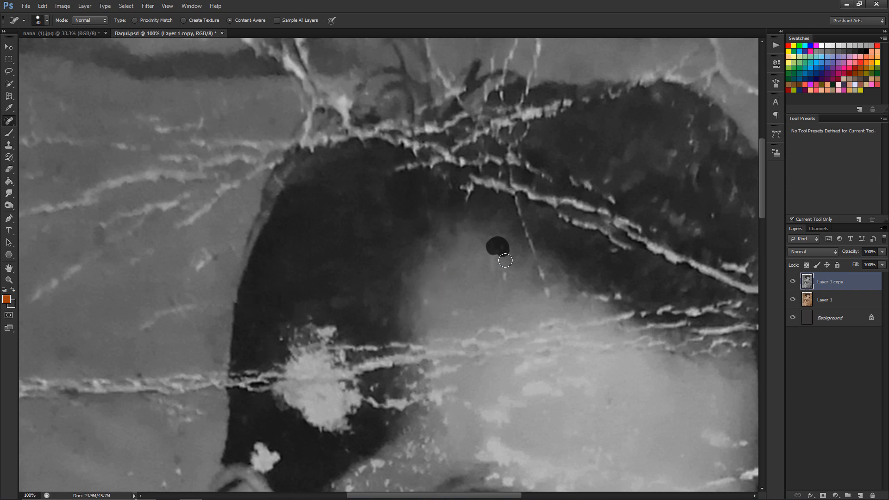
key("space")
left_click_drag(505, 261, 403, 159)
left_click(350, 209)
Step: Heal the long diagonal crack running through the hair above the forehead, including its short side branch
key("space")
left_click_drag(455, 122, 429, 249)
left_click_drag(444, 200, 484, 221)
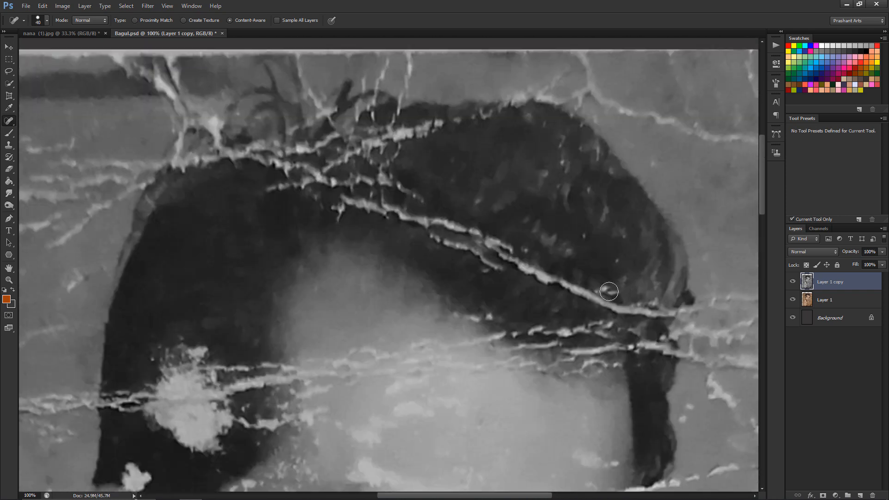
mouse_move(332, 208)
left_mouse_down()
mouse_move(467, 231)
mouse_move(668, 312)
mouse_move(484, 268)
left_mouse_up()
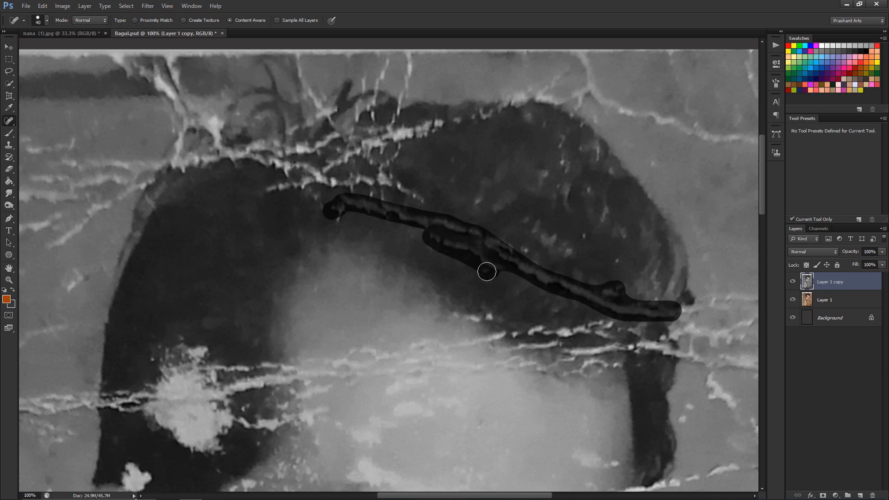
left_click_drag(528, 222, 569, 246)
Step: Heal the cluster of crossing cracks at the crown and along the upper edge of the hair
mouse_move(420, 200)
left_mouse_down()
mouse_move(433, 124)
mouse_move(374, 199)
left_mouse_up()
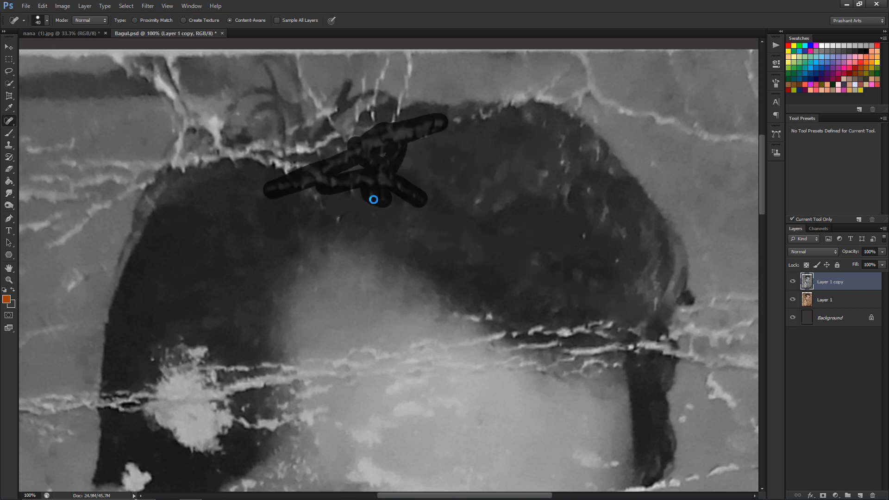
left_click_drag(312, 191, 344, 221)
left_click_drag(391, 171, 392, 159)
left_click_drag(456, 118, 507, 109)
Step: Remove the light flecks and scratches from the right part of the hair
key("space")
left_click_drag(487, 260, 358, 323)
left_click_drag(363, 276, 383, 256)
left_click_drag(426, 202, 423, 271)
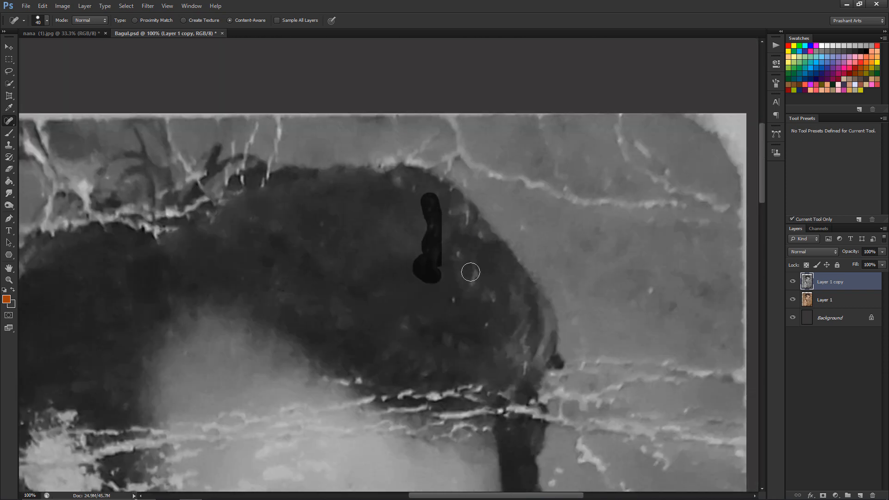
mouse_move(498, 249)
left_mouse_down()
mouse_move(456, 302)
mouse_move(398, 349)
left_mouse_up()
left_click_drag(449, 215, 488, 242)
Step: Heal the pale blotches across the middle of the forehead and above the right eyebrow
key("ctrl+minus")
key("ctrl+plus")
key("space")
left_click_drag(651, 357, 497, 299)
key("bracketleft")
left_click_drag(614, 291, 531, 314)
left_click_drag(398, 322, 482, 360)
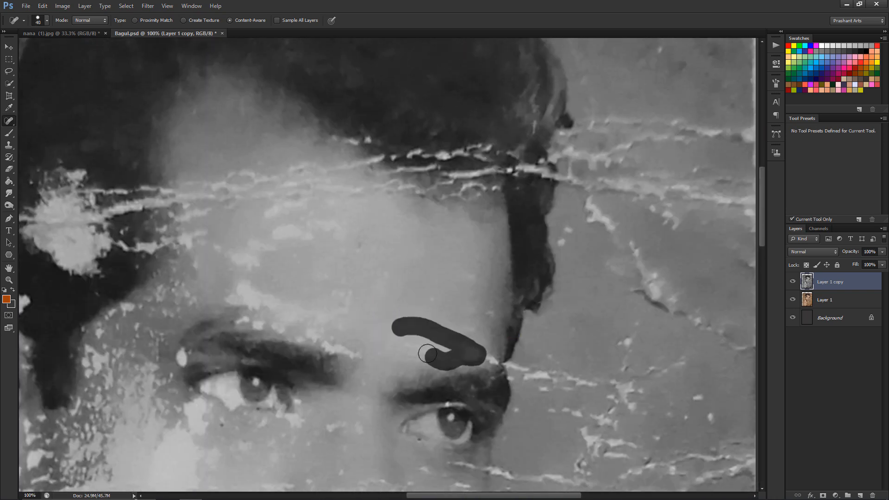
key("bracketright")
left_click_drag(351, 241, 250, 249)
left_click_drag(347, 280, 336, 306)
left_click_drag(266, 268, 237, 260)
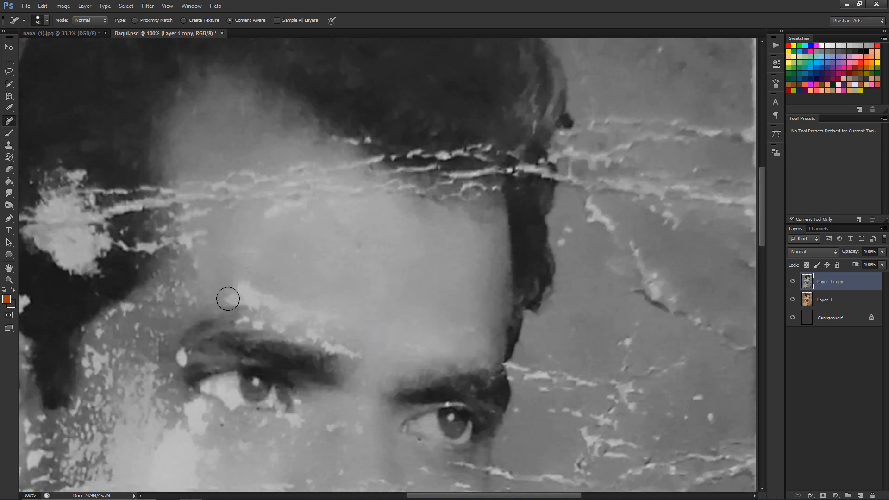
Step: Heal the white patches above the left eyebrow and the crack in the hair at the right hairline
key("bracketleft")
mouse_move(228, 298)
left_mouse_down()
mouse_move(297, 317)
mouse_move(240, 321)
left_mouse_up()
left_click_drag(358, 358, 330, 349)
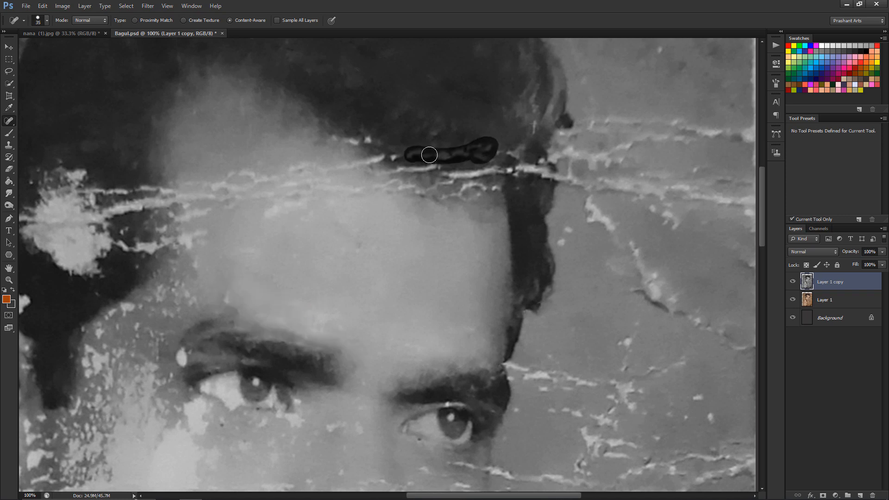
Step: Heal the white spot above the ear and the large white patch with its cracks in the left hair
key("ctrl+minus")
key("ctrl+minus")
key("ctrl+plus")
key("ctrl+plus")
mouse_move(97, 261)
left_mouse_down()
mouse_move(313, 206)
mouse_move(410, 272)
left_mouse_up()
left_click_drag(323, 292, 333, 325)
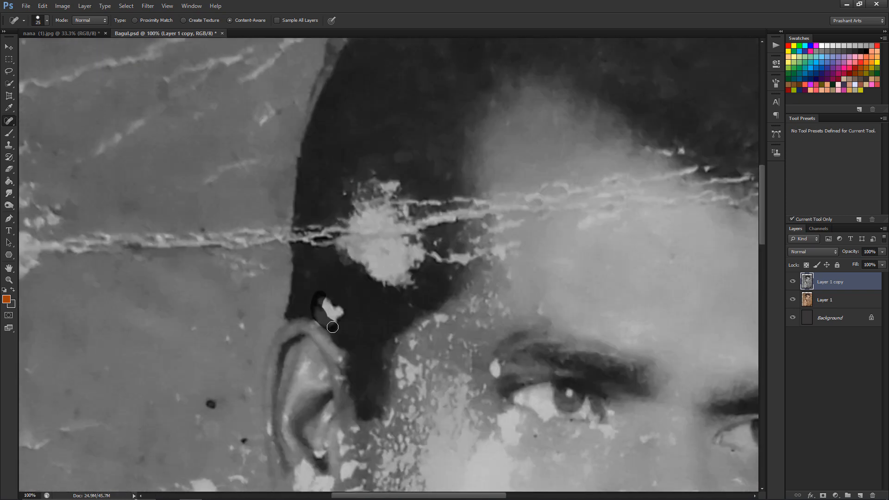
key("bracketright")
key("bracketright")
mouse_move(321, 228)
left_mouse_down()
mouse_move(338, 255)
mouse_move(391, 188)
mouse_move(367, 263)
mouse_move(399, 230)
mouse_move(385, 215)
mouse_move(465, 259)
left_mouse_up()
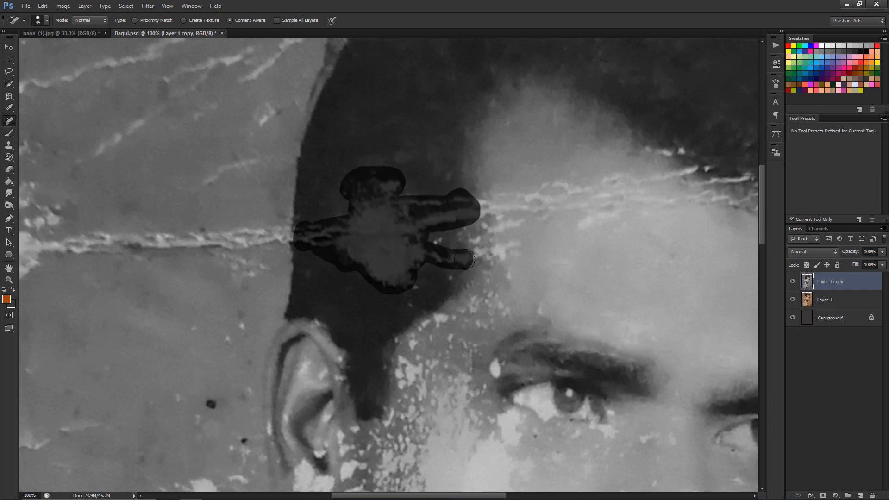
Step: Heal the dark specks and pale patches on the nose bridge and beneath the left eye
key("ctrl+minus")
key("ctrl+minus")
key("ctrl+minus")
left_click_drag(416, 280, 384, 227)
key("ctrl+plus")
key("ctrl+plus")
key("ctrl+plus")
key("ctrl+plus")
key("bracketleft")
key("bracketleft")
key("bracketleft")
left_click_drag(601, 271, 401, 257)
left_click(521, 357)
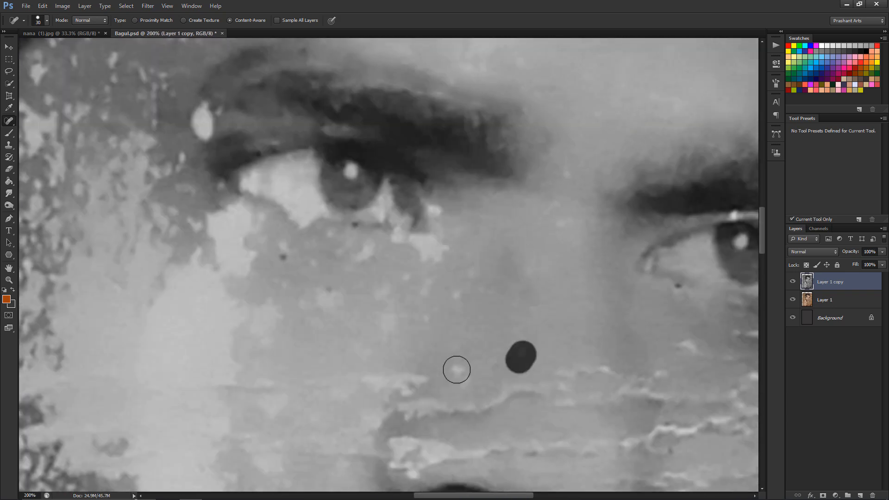
left_click(403, 278)
left_click_drag(285, 247, 289, 259)
left_click_drag(307, 292, 391, 322)
left_click_drag(395, 243, 454, 246)
Step: Heal the spots beside the nose and the horizontal crack crossing the nose
left_click_drag(468, 295, 460, 135)
left_click_drag(395, 259, 465, 244)
left_click_drag(609, 237, 649, 234)
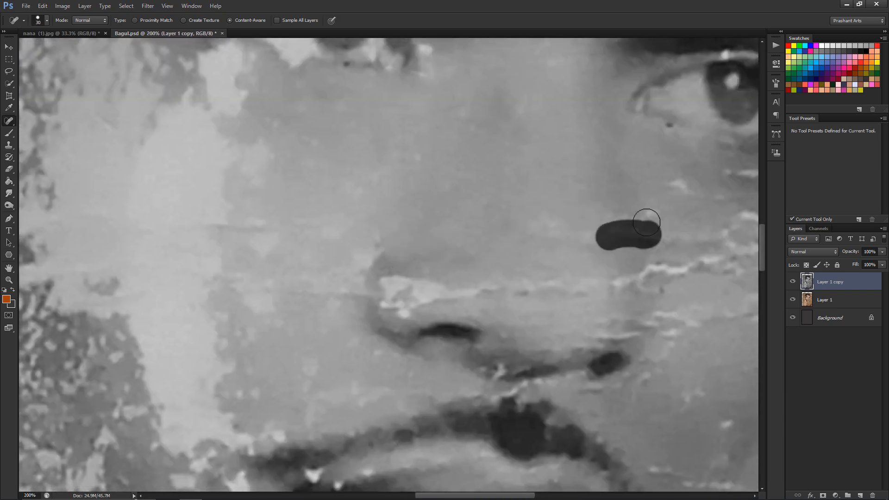
left_click(551, 226)
key("bracketleft")
mouse_move(406, 305)
left_mouse_down()
mouse_move(409, 285)
mouse_move(597, 285)
left_mouse_up()
Step: Heal the cracks and blotches on the cheek beneath the right eye with a larger healing brush
mouse_move(616, 282)
left_mouse_down()
mouse_move(670, 269)
mouse_move(390, 310)
left_mouse_up()
left_click_drag(445, 234, 500, 246)
key("bracketright")
key("bracketright")
left_click_drag(417, 301, 421, 324)
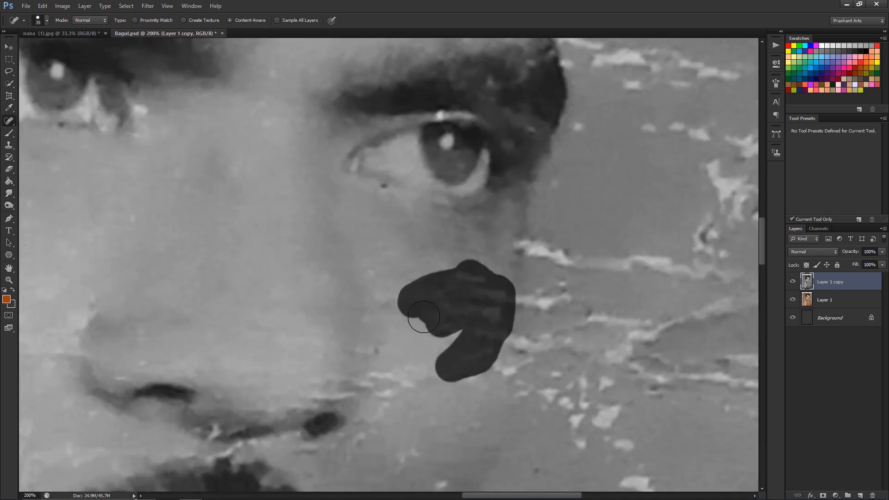
left_click_drag(373, 270, 384, 298)
left_click_drag(209, 429, 336, 310)
key("bracketleft")
scroll(464, 331, "down", 3)
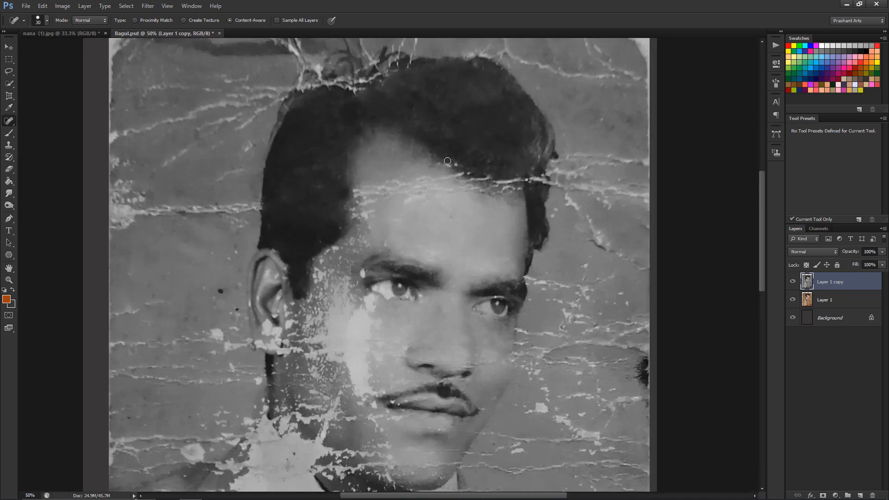
key("ctrl+minus")
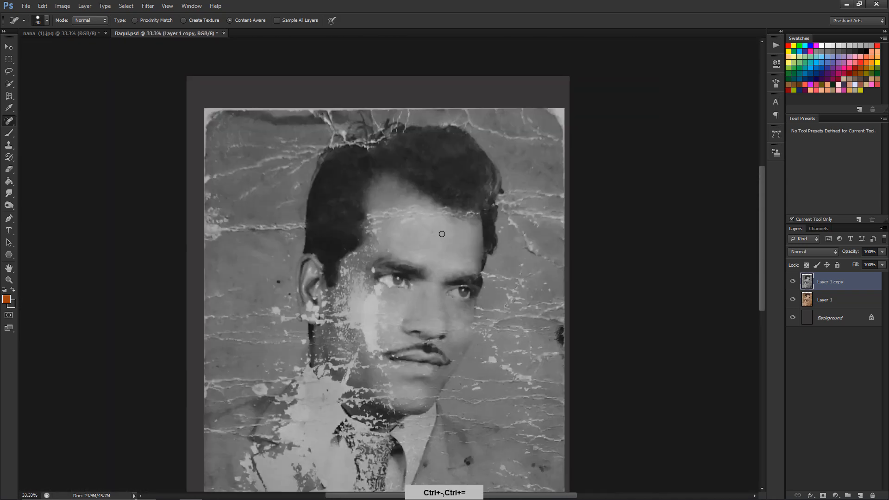
Step: Heal the white spots at the left corner of the mouth with a smaller healing brush
key("ctrl+plus")
mouse_move(441, 233)
left_mouse_down()
mouse_move(432, 272)
mouse_move(426, 174)
mouse_move(467, 240)
left_mouse_up()
key("ctrl+plus")
key("ctrl+plus")
key("ctrl+plus")
key("bracketleft")
key("bracketleft")
key("bracketleft")
key("bracketleft")
mouse_move(413, 244)
left_mouse_down()
mouse_move(476, 170)
mouse_move(482, 176)
left_mouse_up()
left_click_drag(335, 187, 293, 188)
scroll(381, 189, "up", 3)
left_click_drag(342, 275, 380, 254)
left_click(506, 280)
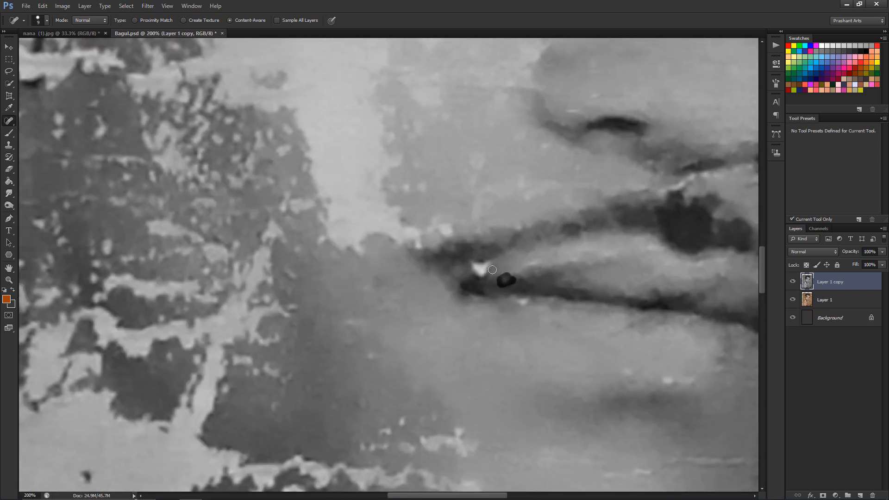
left_click_drag(488, 271, 478, 271)
Step: Heal the light scratches between the nose and moustache and the crease above the right nostril
key("ctrl+minus")
key("ctrl+plus")
left_click_drag(485, 154, 471, 215)
left_click_drag(531, 197, 547, 195)
key("bracketleft")
left_click_drag(711, 182, 461, 277)
left_click_drag(544, 272, 569, 270)
left_click_drag(533, 227, 593, 217)
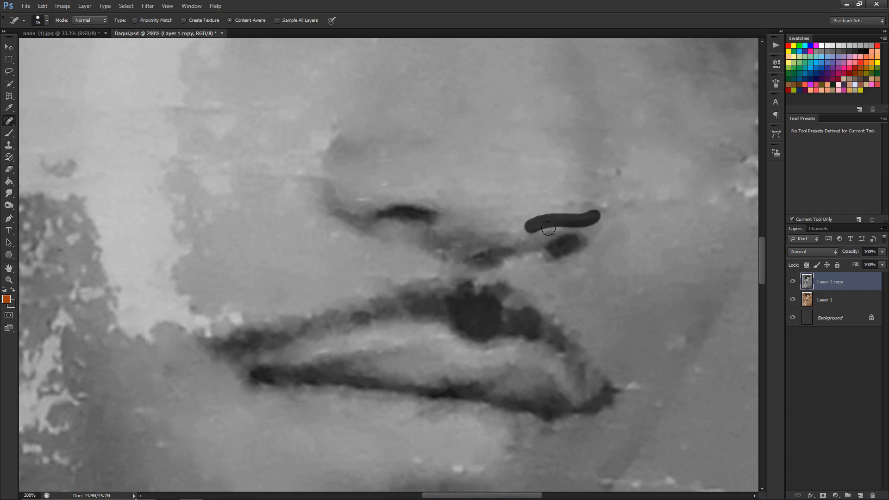
Step: Heal the pale flecks along the hairline at the left temple with a larger healing brush
key("ctrl+minus")
key("ctrl+minus")
left_click_drag(461, 232, 594, 437)
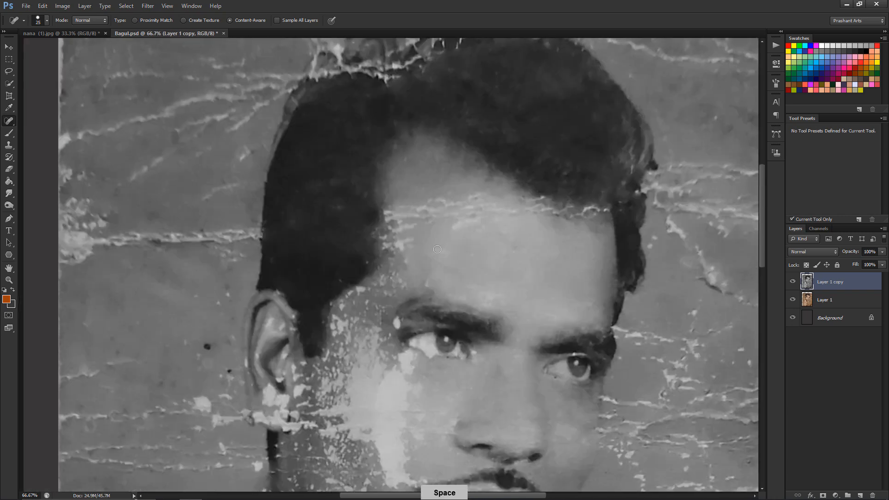
key("ctrl+plus")
key("bracketright")
key("bracketright")
mouse_move(365, 294)
left_mouse_down()
mouse_move(410, 294)
mouse_move(370, 303)
left_mouse_up()
mouse_move(399, 293)
left_mouse_down()
mouse_move(391, 309)
mouse_move(344, 321)
mouse_move(349, 300)
left_mouse_up()
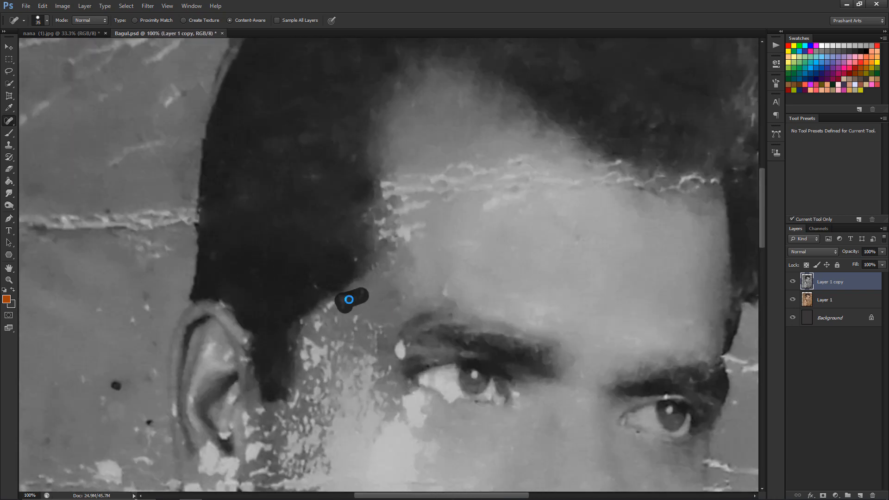
Step: Heal the horizontal crack across the forehead and the flecks at its left end
left_click_drag(381, 236, 407, 246)
mouse_move(379, 222)
left_mouse_down()
mouse_move(390, 184)
mouse_move(544, 182)
mouse_move(484, 209)
left_mouse_up()
left_click_drag(403, 176, 430, 180)
left_click_drag(596, 190, 714, 180)
Step: Heal the scratches and horizontal cracks across the chin and lower jaw
mouse_move(350, 450)
left_mouse_down()
mouse_move(414, 266)
mouse_move(324, 68)
left_mouse_up()
key("ctrl+minus")
key("ctrl+minus")
key("ctrl+minus")
key("ctrl+plus")
key("ctrl+plus")
key("ctrl+plus")
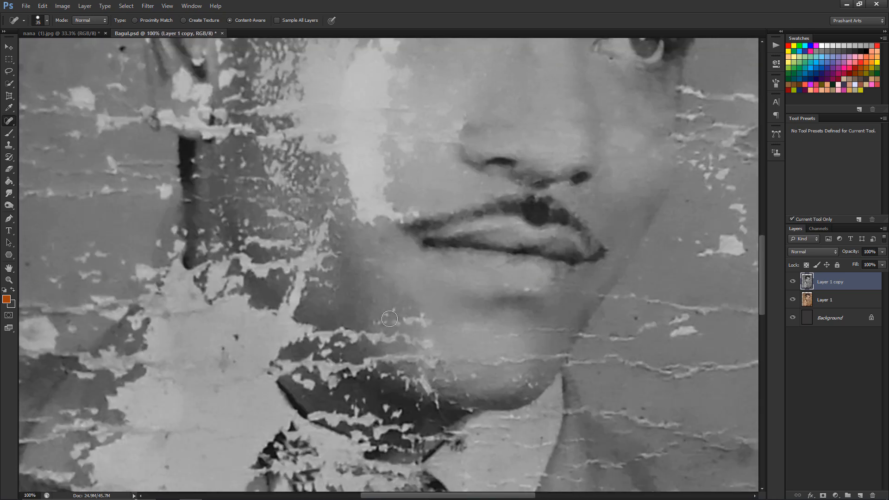
key("ctrl+plus")
key("ctrl+plus")
key("bracketleft")
key("bracketleft")
left_click_drag(348, 437, 495, 422)
key("ctrl+minus")
key("ctrl+minus")
left_click_drag(412, 317, 439, 327)
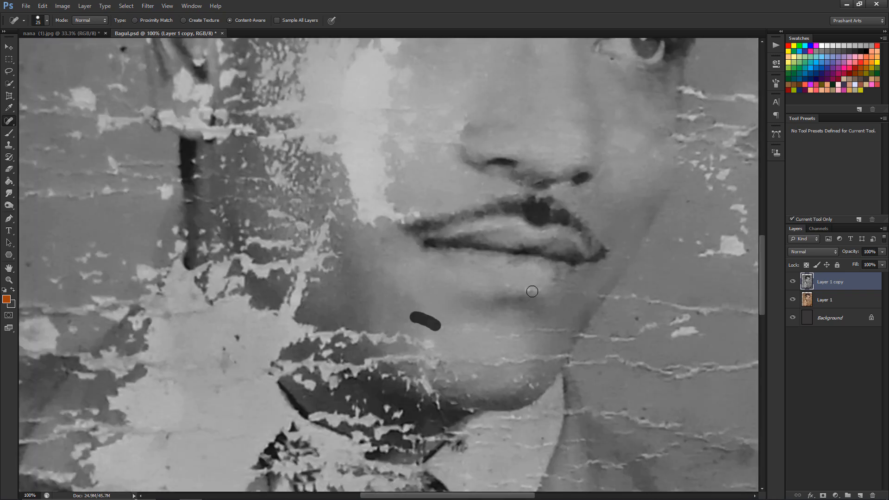
left_click_drag(575, 332, 487, 337)
key("bracketright")
left_click_drag(436, 347, 342, 344)
left_click_drag(562, 353, 471, 362)
left_click_drag(516, 381, 525, 377)
Step: Heal the white flecks and scratches on the side of the neck below the ear
key("ctrl+minus")
key("ctrl+minus")
key("ctrl+minus")
key("ctrl+plus")
key("ctrl+plus")
key("ctrl+plus")
left_click_drag(195, 160, 299, 270)
key("ctrl+plus")
key("bracketleft")
mouse_move(262, 296)
left_mouse_down()
mouse_move(300, 270)
mouse_move(263, 323)
left_mouse_up()
left_click_drag(330, 330, 290, 341)
left_click_drag(263, 355, 365, 359)
left_click_drag(258, 379, 246, 375)
left_click_drag(314, 401, 300, 402)
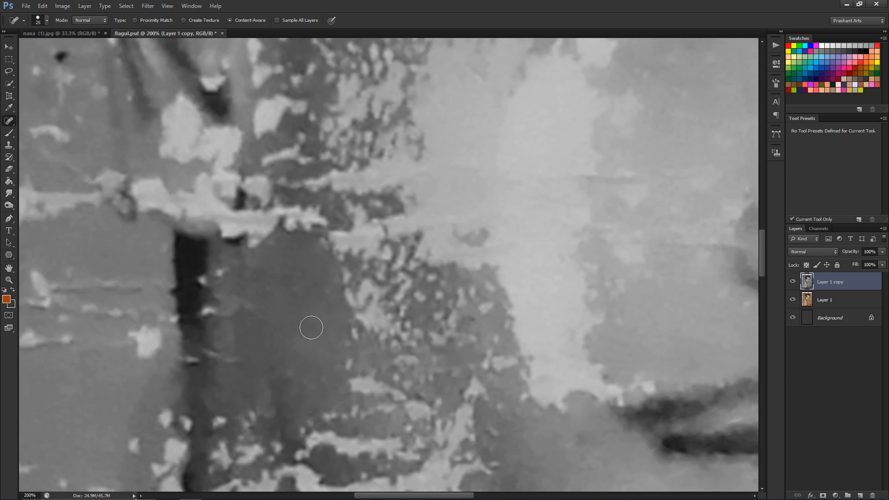
Step: Heal the pale flecks on the lower cheek between the white patch and the jaw with a larger healing brush
key("ctrl+minus")
key("bracketright")
key("bracketright")
left_click_drag(369, 323, 378, 324)
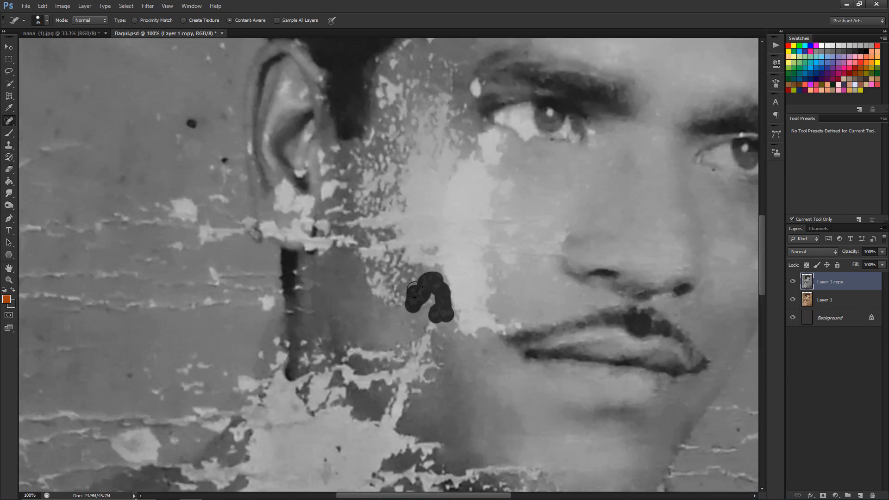
left_click_drag(415, 289, 415, 282)
key("bracketleft")
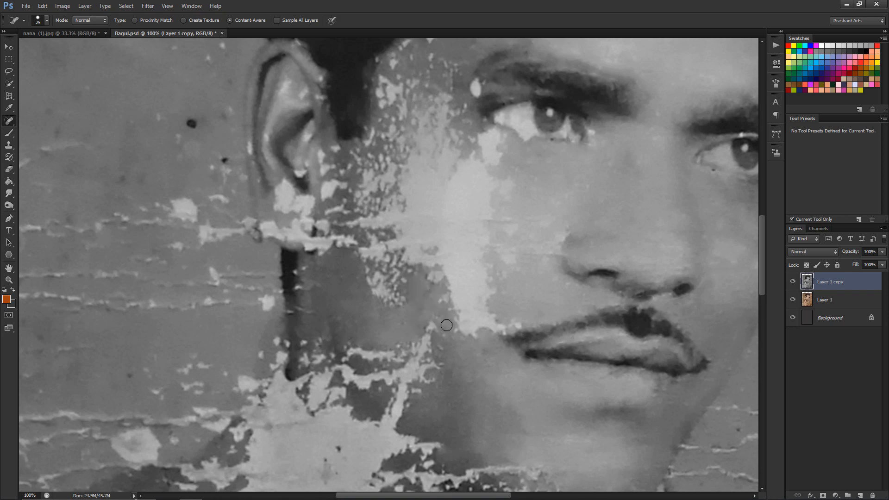
Step: Heal the pale flecks on the temple between the sideburn and the outer end of the eyebrow
key("ctrl+minus")
key("ctrl+minus")
key("ctrl+minus")
key("ctrl+minus")
key("ctrl+plus")
key("ctrl+plus")
left_click(354, 125, "ctrl")
left_click(373, 148)
left_click(323, 135)
mouse_move(302, 154)
left_mouse_down()
mouse_move(277, 248)
mouse_move(330, 284)
left_mouse_up()
key("bracketright")
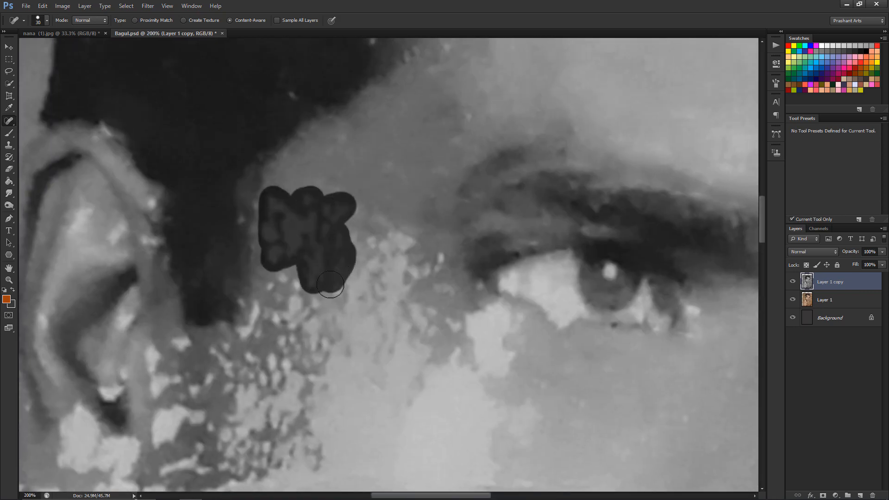
Step: Heal the faint crack marks on the cheek beside the nose and above the upper lip
key("ctrl+minus")
key("ctrl+minus")
left_click_drag(456, 289, 458, 172)
key("ctrl+plus")
key("ctrl+plus")
left_click_drag(537, 237, 551, 189)
key("bracketright")
left_click(607, 218)
left_click(680, 284)
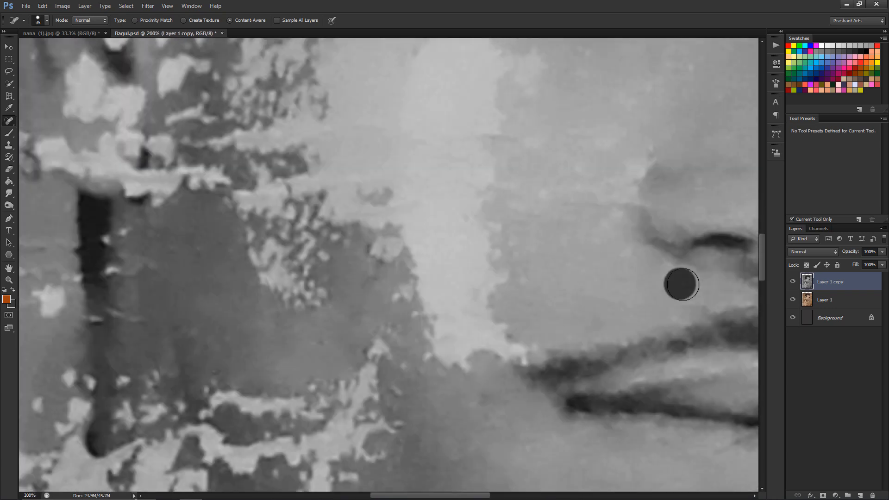
Step: Heal the horizontal white crack and the flecks running along the underside of the chin and jaw
key("ctrl+minus")
key("ctrl+minus")
key("ctrl+minus")
key("ctrl+minus")
left_click_drag(447, 330, 449, 279)
key("ctrl+plus")
key("ctrl+plus")
key("ctrl+plus")
key("ctrl+plus")
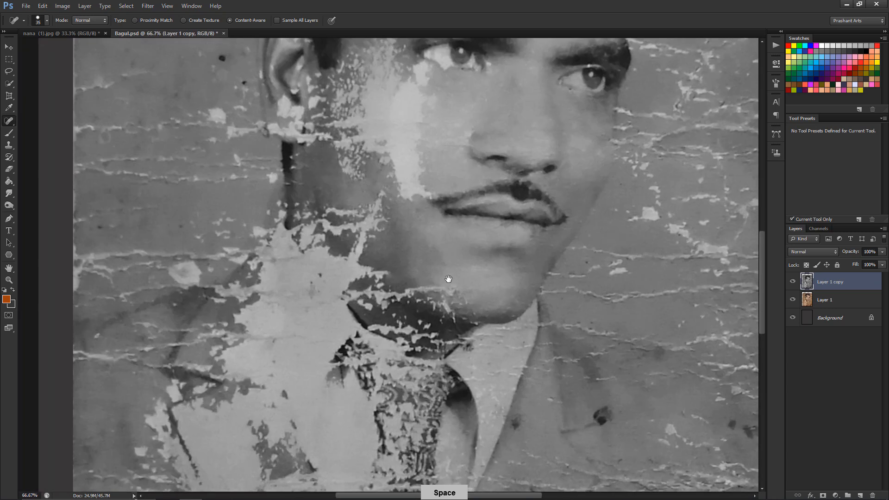
key("bracketleft")
left_click(371, 415)
mouse_move(433, 424)
left_mouse_down()
mouse_move(471, 437)
mouse_move(430, 468)
mouse_move(540, 470)
left_mouse_up()
key("ctrl+plus")
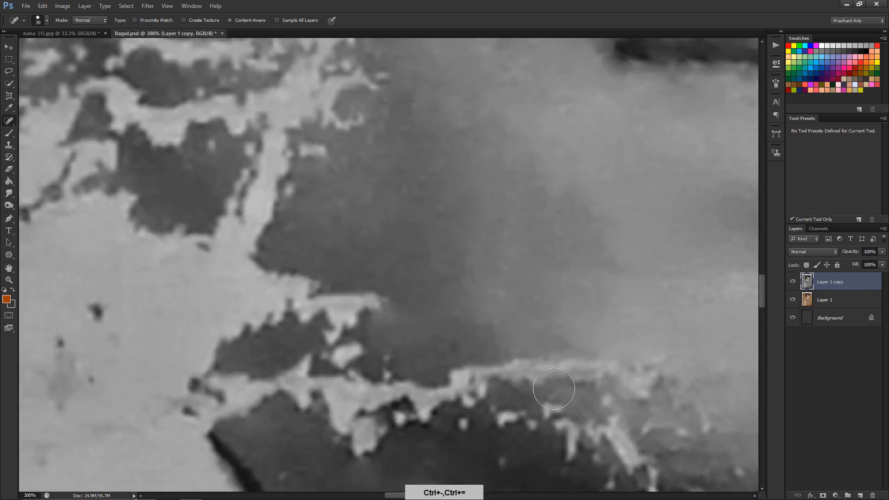
key("ctrl+minus")
key("ctrl+minus")
key("bracketright")
key("bracketleft")
key("bracketleft")
left_click_drag(444, 357, 438, 363)
mouse_move(440, 324)
left_mouse_down()
mouse_move(464, 343)
mouse_move(482, 324)
left_mouse_up()
key("bracketleft")
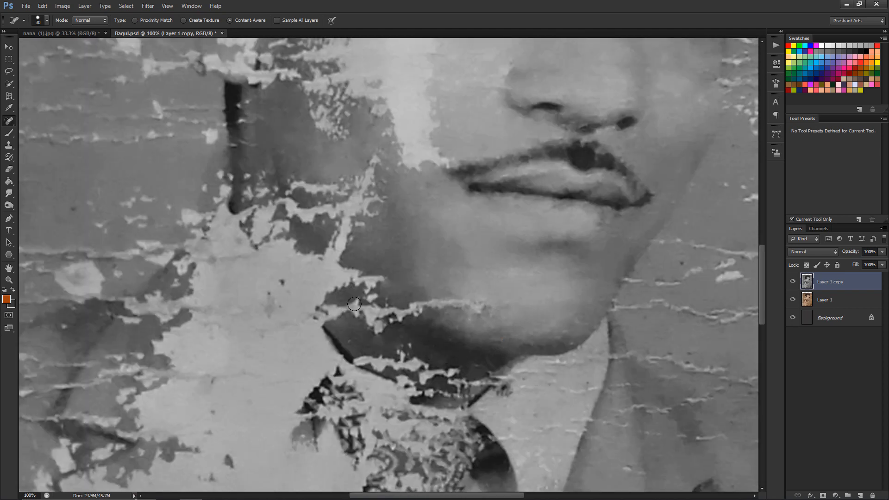
key("bracketright")
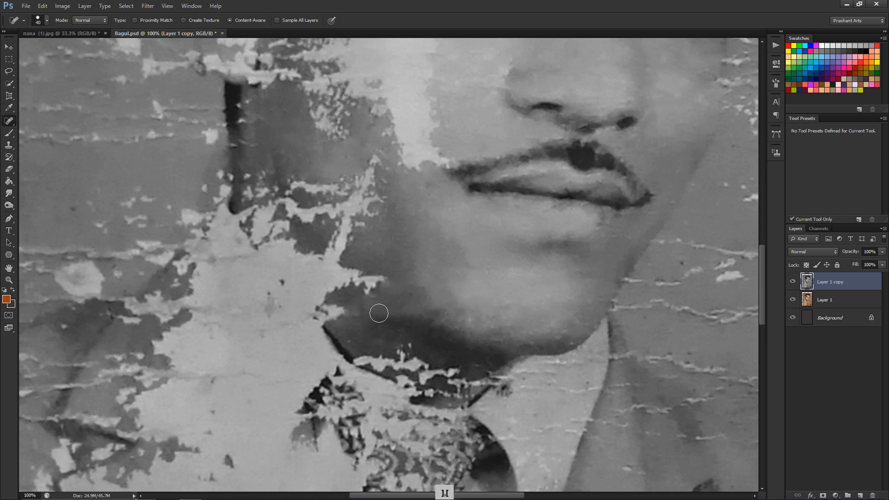
Step: Heal the upper row of white flecks on the neck and rear jaw below the ear
key("ctrl+minus")
key("ctrl+minus")
key("ctrl+minus")
left_click_drag(311, 277, 322, 310)
key("ctrl+plus")
key("ctrl+plus")
key("ctrl+plus")
key("ctrl+plus")
mouse_move(262, 310)
left_mouse_down()
mouse_move(365, 334)
mouse_move(313, 353)
left_mouse_up()
key("ctrl+minus")
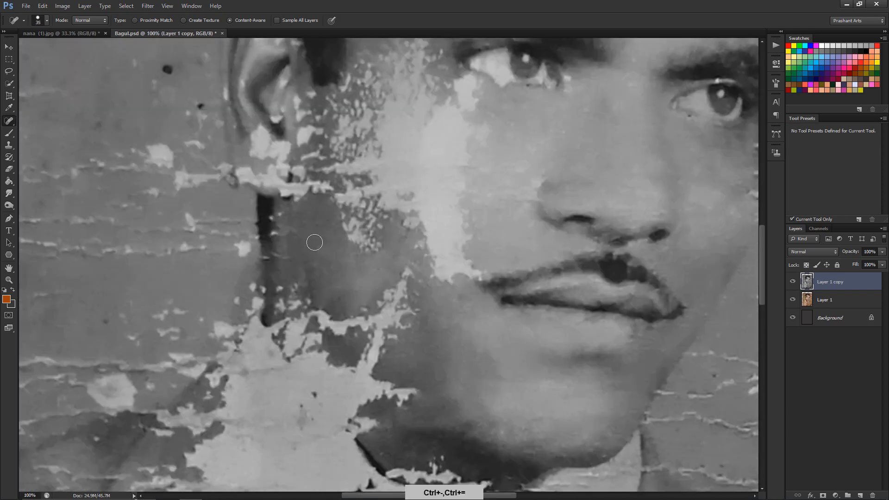
Step: Heal the white flecks in front of the ear, between the earlobe and the sideburn, adjusting the brush size
left_click_drag(314, 243, 353, 427)
key("ctrl+plus")
key("bracketleft")
key("bracketleft")
key("bracketleft")
key("bracketleft")
left_click_drag(141, 282, 141, 305)
key("bracketright")
key("bracketright")
mouse_move(284, 298)
left_mouse_down()
mouse_move(307, 327)
mouse_move(351, 312)
left_mouse_up()
key("ctrl+minus")
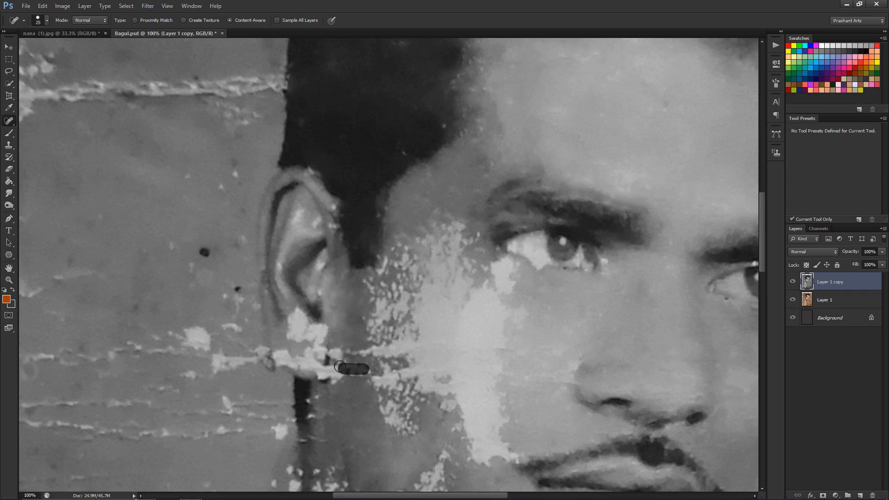
Step: Heal the crack next to the earlobe and the white patches covering the lobe
left_click_drag(370, 369, 369, 368)
key("bracketright")
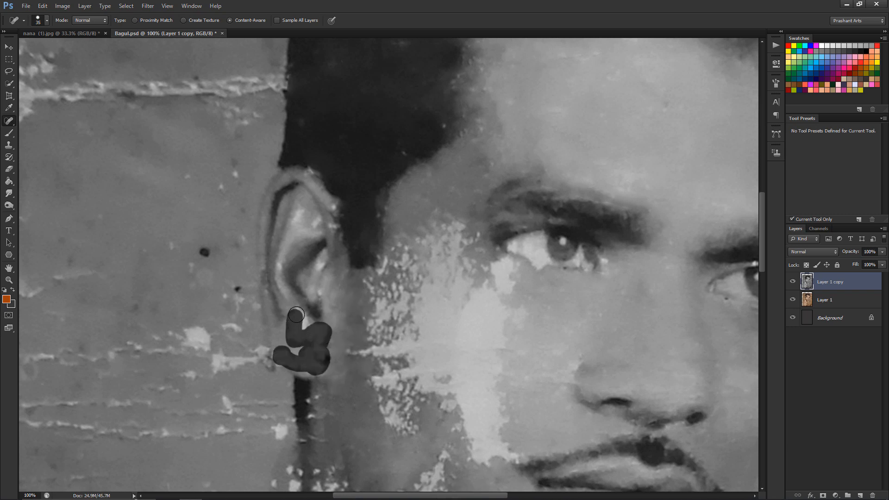
left_click_drag(296, 315, 303, 323)
Step: Heal the large white patch and surrounding flecks on the cheek with a much larger healing brush
key("ctrl+minus")
key("ctrl+minus")
key("ctrl+minus")
key("ctrl+plus")
key("ctrl+plus")
key("bracketright")
key("bracketright")
key("bracketright")
key("bracketright")
key("bracketright")
mouse_move(399, 371)
left_mouse_down()
mouse_move(390, 361)
mouse_move(398, 250)
mouse_move(458, 296)
mouse_move(430, 371)
mouse_move(419, 291)
left_mouse_up()
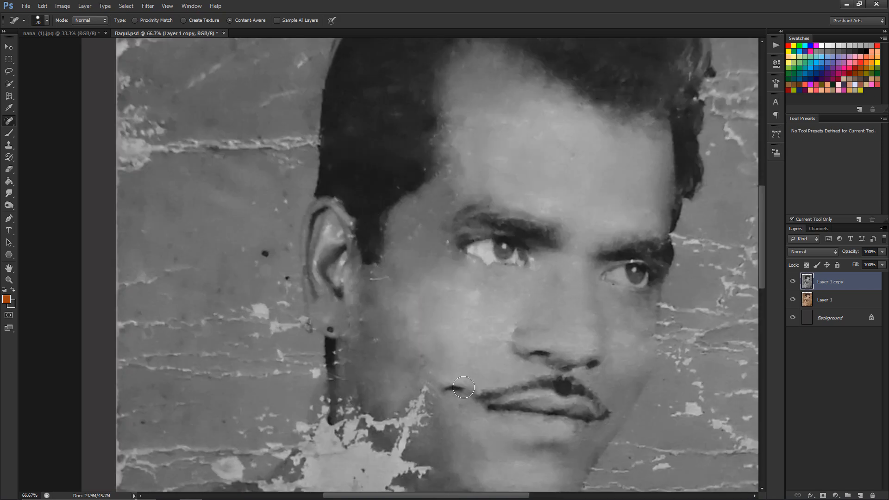
Step: Heal the stray dark mark beside the moustache and the white streaks across the rear jaw
left_click_drag(457, 389, 431, 245)
key("bracketleft")
left_click(394, 213)
mouse_move(342, 270)
left_mouse_down()
mouse_move(368, 301)
mouse_move(402, 269)
mouse_move(363, 281)
left_mouse_up()
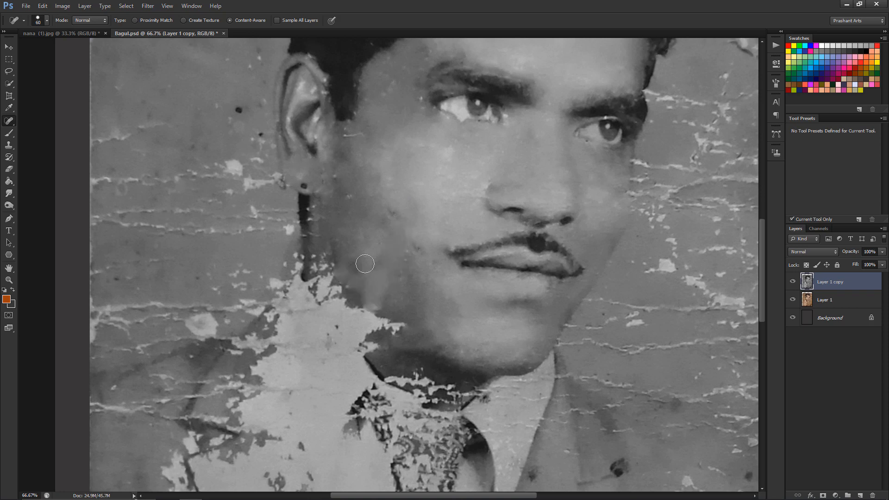
Step: Heal the leftover scratch below the sideburn and the skin in front of the earlobe
key("ctrl+minus")
key("ctrl+minus")
key("ctrl+minus")
key("ctrl+plus")
key("ctrl+plus")
key("bracketright")
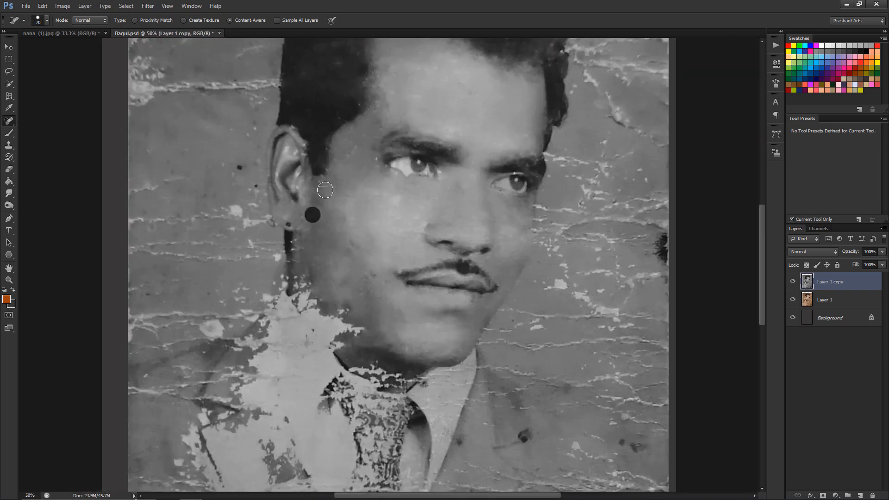
Step: Rebuild the dark collar edge along the neck up toward the ear with the Clone Stamp, covering the white damage
key("s")
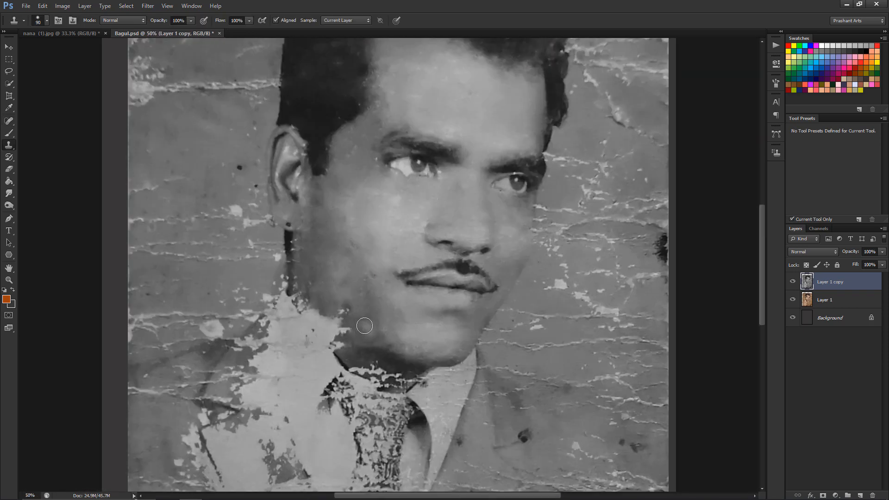
scroll(345, 353, "up", 1)
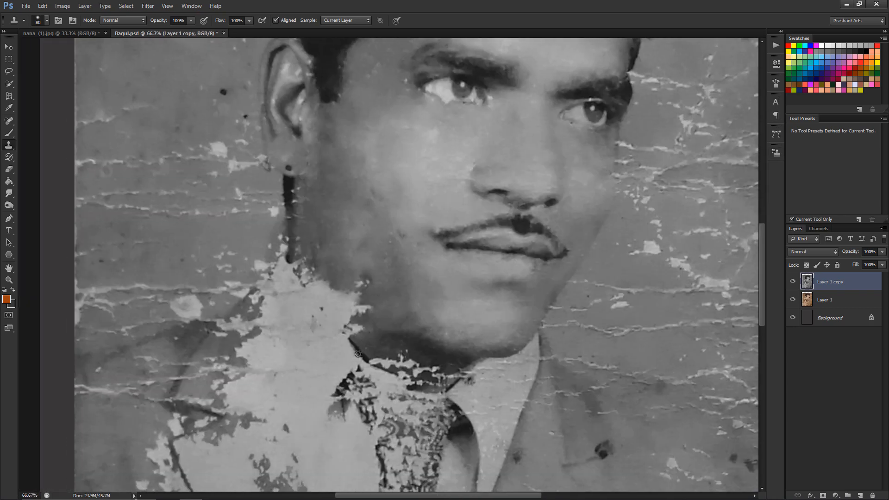
left_click_drag(350, 359, 339, 327)
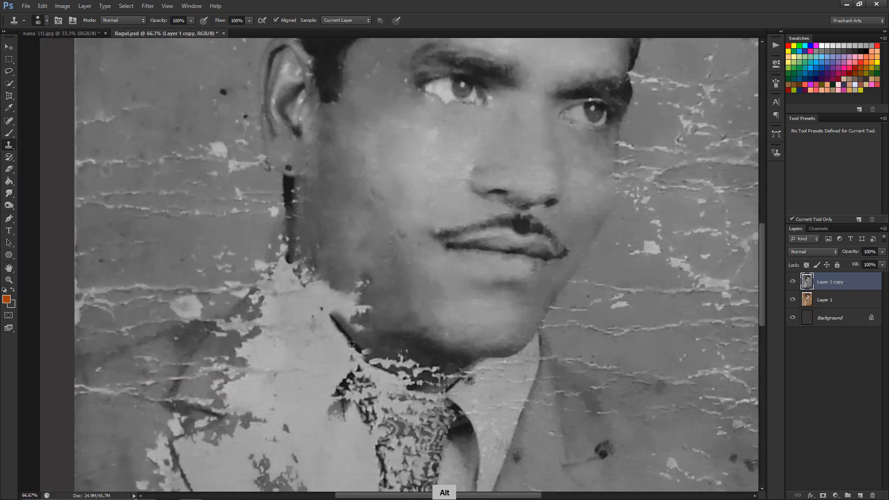
scroll(377, 334, "down", 2)
scroll(321, 285, "up", 1)
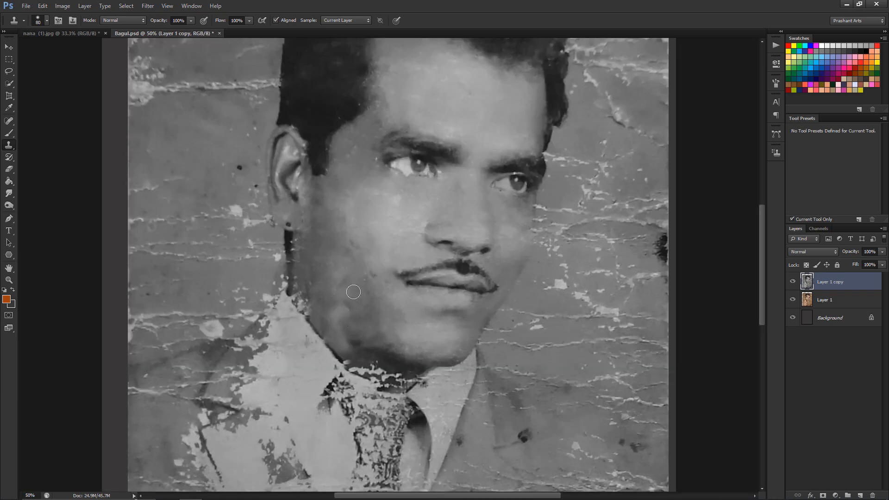
Step: Heal the collar's upper end where it meets the neck and set the Clone Stamp opacity to 38%
key("j")
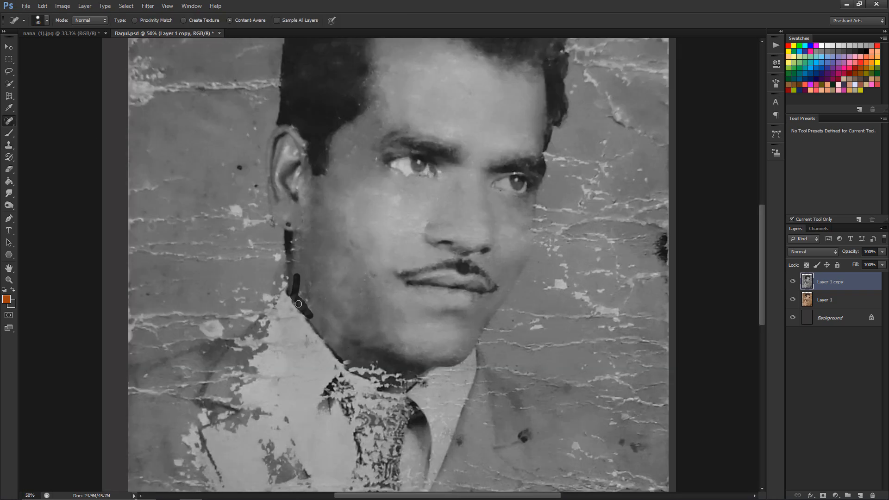
left_click(9, 146)
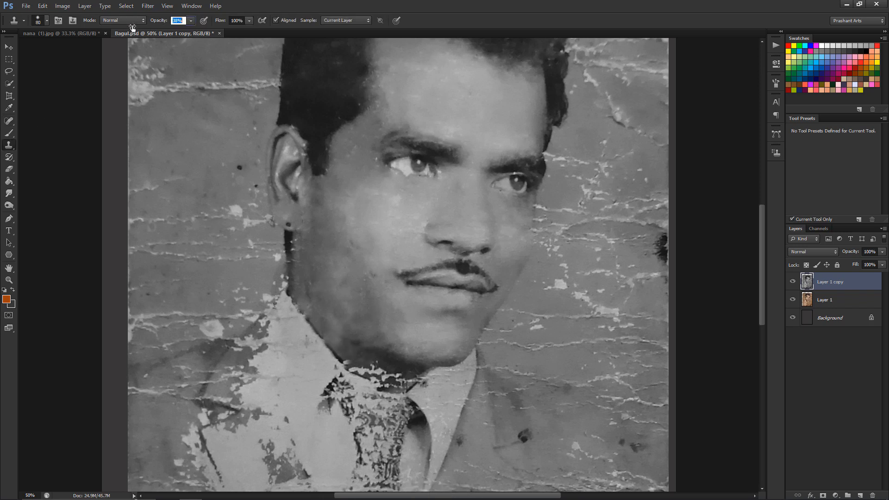
key("ctrl+minus")
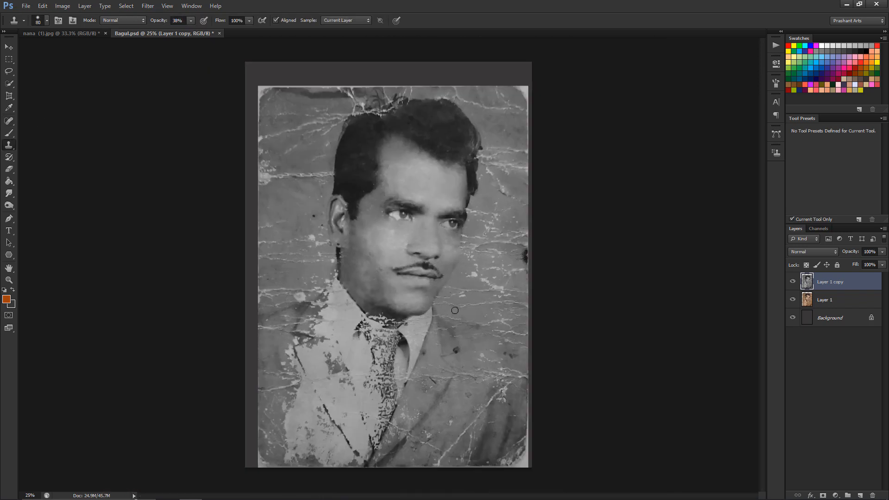
Step: Heal the white flecks and cracks on the neck under the chin, between the jaw and the collar edge
key("j")
key("ctrl+equal")
key("ctrl+equal")
key("ctrl+equal")
key("ctrl+equal")
left_click_drag(200, 287, 307, 210)
key("bracketleft")
key("bracketleft")
key("bracketleft")
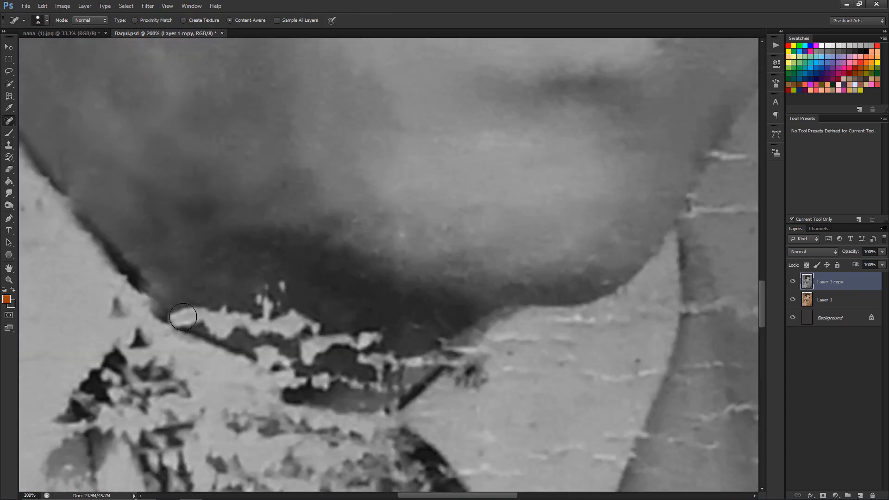
mouse_move(179, 315)
left_mouse_down()
mouse_move(262, 298)
mouse_move(292, 313)
left_mouse_up()
mouse_move(308, 352)
left_mouse_down()
mouse_move(364, 337)
mouse_move(309, 384)
mouse_move(273, 372)
left_mouse_up()
key("ctrl+minus")
key("ctrl+minus")
key("ctrl+minus")
key("ctrl+minus")
key("ctrl+equal")
key("bracketleft")
key("bracketleft")
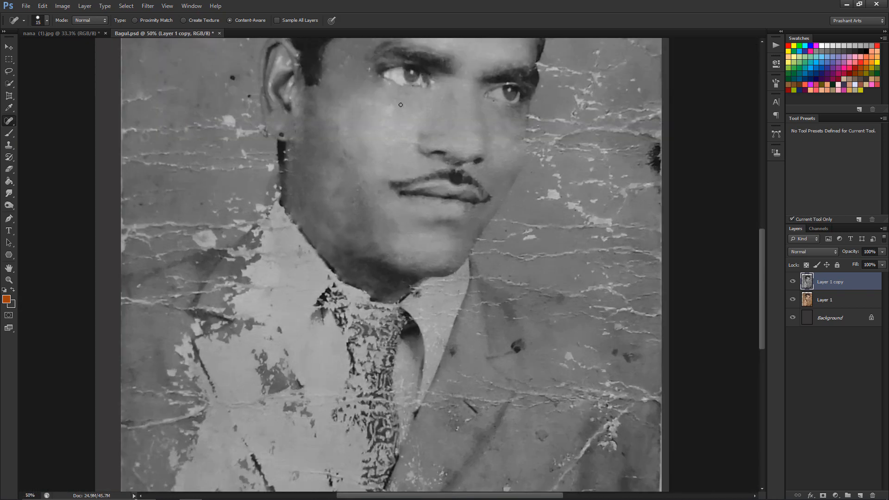
Step: Heal the faint remaining specks in the hair around the temple with a much larger healing brush
key("ctrl+minus")
key("ctrl+minus")
key("ctrl+equal")
key("ctrl+equal")
left_click_drag(373, 129, 369, 349)
key("bracketright")
key("bracketright")
key("bracketright")
key("bracketright")
key("bracketright")
key("bracketright")
key("bracketright")
key("bracketright")
mouse_move(319, 187)
left_mouse_down()
mouse_move(388, 163)
mouse_move(377, 182)
left_mouse_up()
Step: Hide Layer 1 copy to compare the retouched portrait with the damaged original
key("ctrl+minus")
key("ctrl+minus")
key("ctrl+equal")
left_click_drag(434, 412, 450, 282)
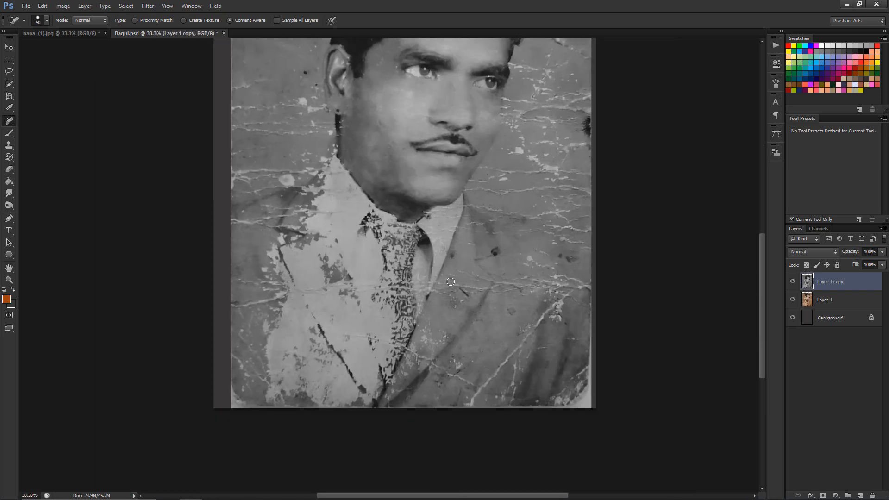
key("ctrl+minus")
key("ctrl+minus")
key("ctrl+equal")
key("ctrl+equal")
key("bracketleft")
key("bracketleft")
left_click_drag(386, 219, 395, 181)
left_click(793, 281)
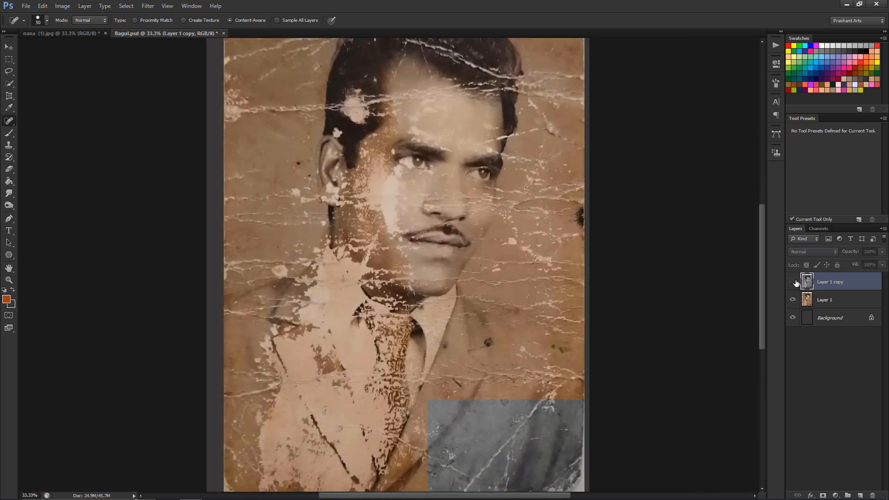
Step: Show Layer 1 copy, hide Layer 1, and heal specks and cracks on the coat lapel beside the tie
left_click(792, 281)
left_click(792, 299)
key("ctrl+minus")
key("ctrl+equal")
key("ctrl+equal")
key("ctrl+equal")
key("ctrl+equal")
key("ctrl+equal")
left_click_drag(443, 417, 438, 221)
key("bracketleft")
left_click_drag(428, 253, 380, 261)
left_click(394, 143)
left_click(321, 311)
Step: Heal the marks further down the lapel beside the tie with a 35 px healing brush
mouse_move(299, 364)
left_mouse_down()
mouse_move(292, 358)
mouse_move(419, 419)
left_mouse_up()
left_click_drag(493, 266, 616, 293)
left_click_drag(533, 361, 461, 217)
key("bracketleft")
key("bracketleft")
mouse_move(407, 200)
left_mouse_down()
mouse_move(462, 210)
mouse_move(528, 193)
left_mouse_up()
left_click(312, 257)
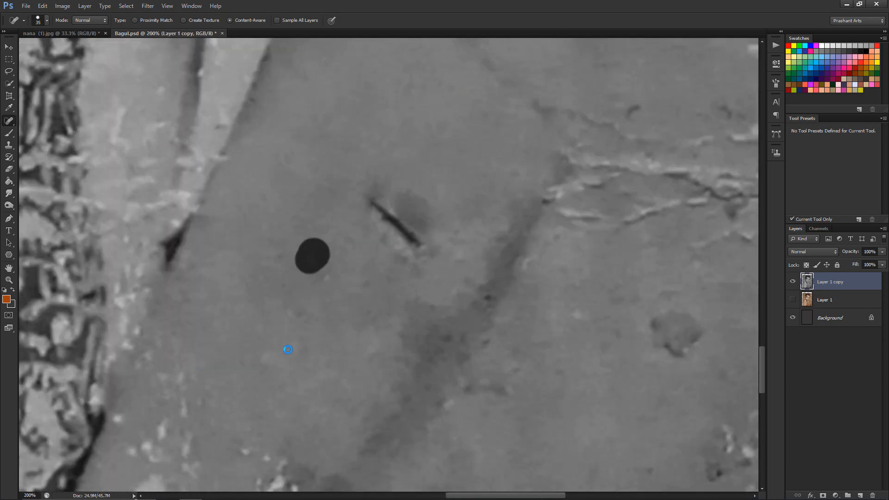
left_click_drag(288, 349, 444, 134)
left_click_drag(321, 166, 312, 153)
mouse_move(345, 240)
left_mouse_down()
mouse_move(297, 242)
mouse_move(361, 311)
mouse_move(399, 229)
left_mouse_up()
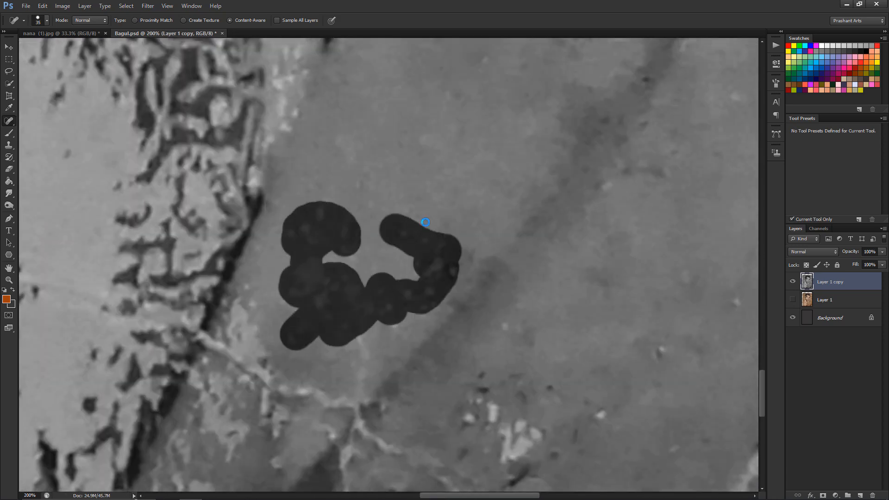
Step: Heal the specks and fine cracks along the lower lapel down to the coat's bottom edge
key("ctrl+minus")
key("ctrl+minus")
key("ctrl+equal")
key("ctrl+equal")
left_click_drag(340, 287, 429, 148)
mouse_move(332, 169)
left_mouse_down()
mouse_move(295, 245)
mouse_move(261, 359)
mouse_move(428, 254)
mouse_move(433, 278)
left_mouse_up()
left_click_drag(323, 351, 503, 116)
left_click_drag(370, 236, 350, 271)
left_click_drag(380, 303, 373, 311)
key("ctrl+minus")
mouse_move(485, 188)
left_mouse_down()
mouse_move(382, 240)
mouse_move(333, 245)
left_mouse_up()
mouse_move(350, 244)
left_mouse_down()
mouse_move(407, 252)
mouse_move(485, 281)
left_mouse_up()
left_click_drag(435, 245, 430, 213)
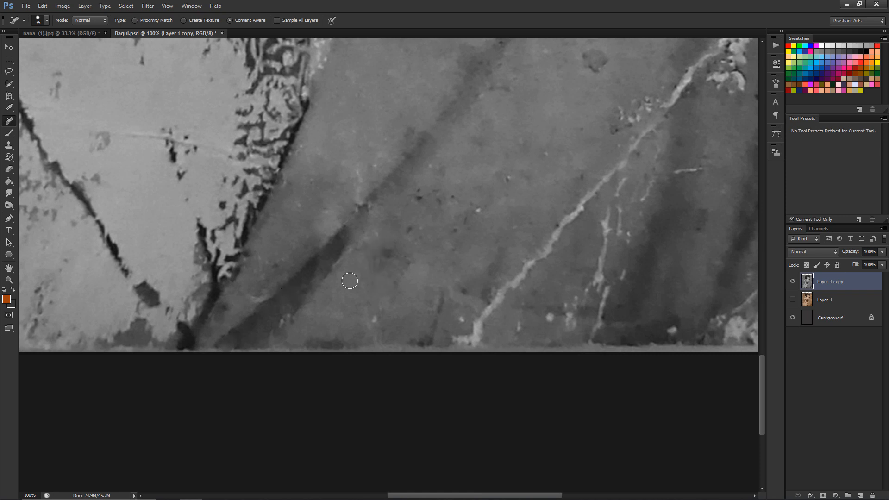
Step: Heal the long cracks and blotches across the coat front and sleeve with a larger healing brush
key("ctrl+minus")
key("bracketright")
key("bracketright")
key("bracketright")
key("bracketright")
mouse_move(443, 313)
left_mouse_down()
mouse_move(616, 116)
mouse_move(528, 274)
mouse_move(570, 167)
mouse_move(569, 223)
left_mouse_up()
left_click_drag(611, 133, 579, 332)
mouse_move(461, 286)
left_mouse_down()
mouse_move(544, 278)
mouse_move(556, 235)
mouse_move(570, 297)
mouse_move(612, 308)
left_mouse_up()
left_click_drag(550, 210, 557, 207)
left_click_drag(553, 300, 505, 303)
left_click_drag(445, 155, 393, 304)
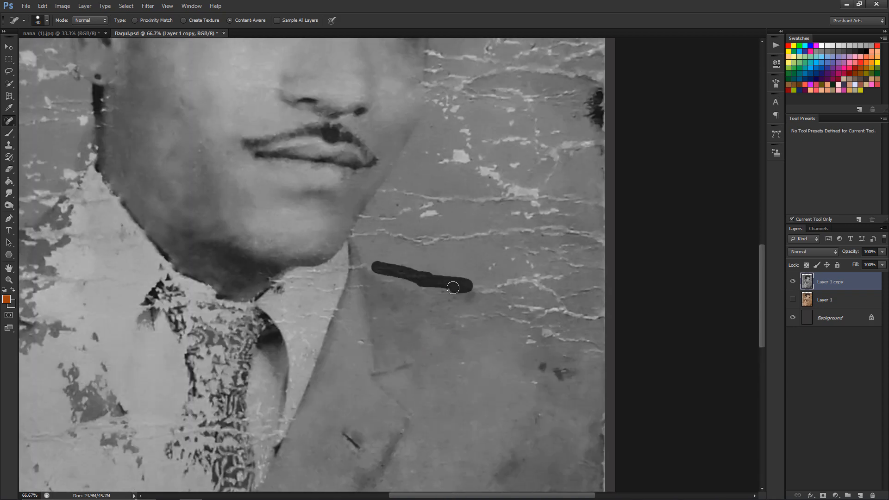
Step: Heal the horizontal cracks across the coat shoulder beside the intact lapel with a 40 px healing brush
left_click_drag(453, 287, 507, 285)
left_click_drag(523, 339, 527, 340)
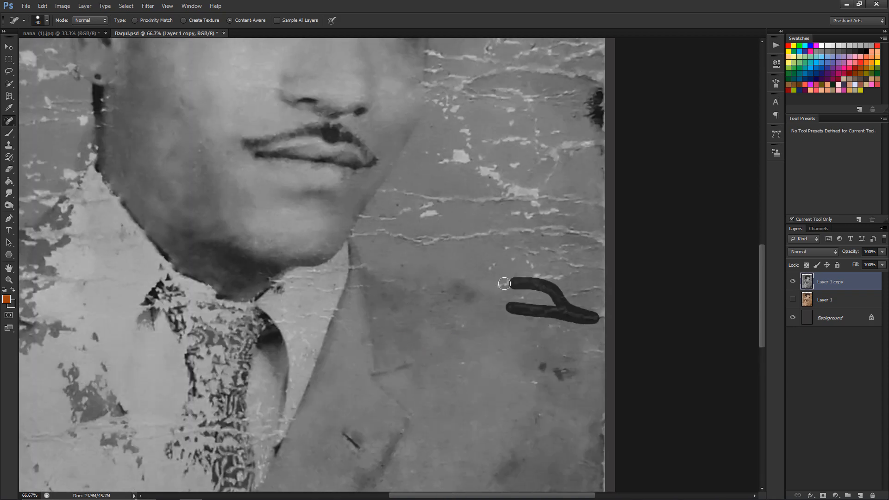
left_click_drag(505, 284, 573, 277)
key("ctrl+minus")
key("ctrl+minus")
left_click_drag(479, 283, 604, 283)
Step: Start a Pen tool path along the damaged shoulder and trace it up the neck to the earlobe
key("ctrl+minus")
left_click(9, 218)
key("ctrl+plus")
key("ctrl+plus")
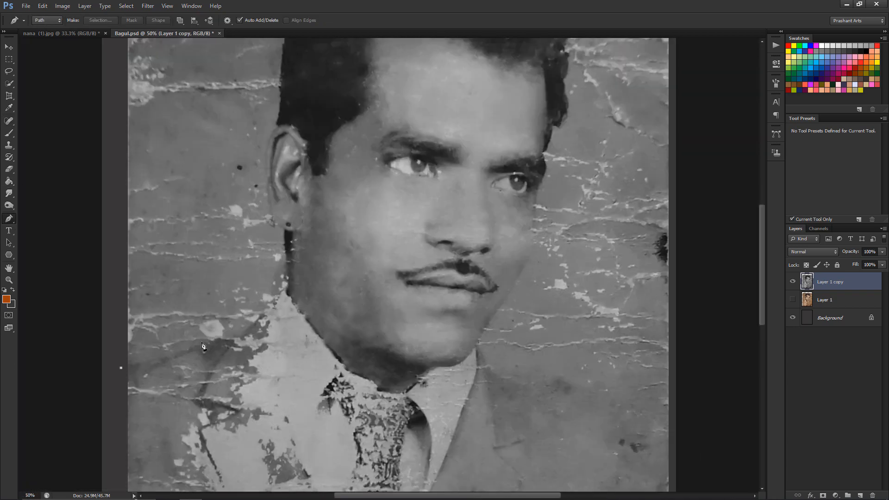
left_click_drag(284, 250, 285, 245)
key("ctrl+plus")
key("ctrl+plus")
left_click_drag(221, 235, 377, 288)
left_click_drag(337, 247, 336, 239)
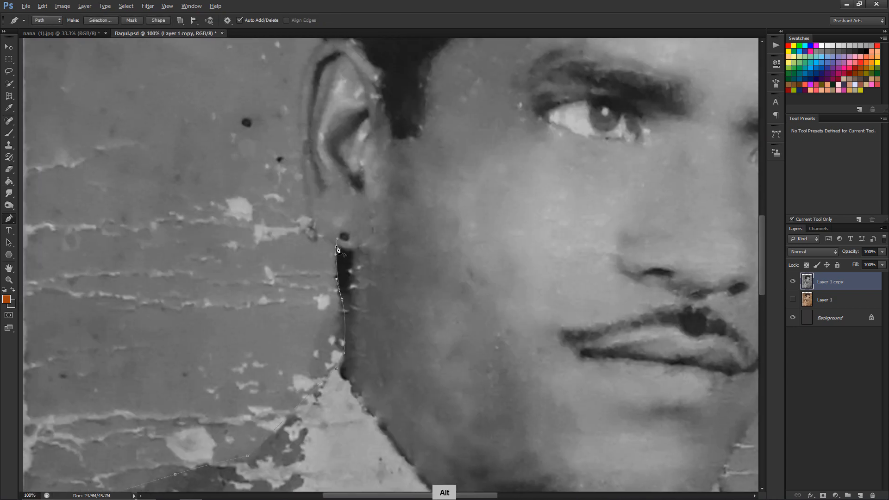
Step: Extend the path around the ear and up the side of the hair above it
left_click_drag(330, 64, 397, 262)
left_click_drag(389, 239, 416, 232)
left_click_drag(412, 140, 401, 293)
left_click(396, 199)
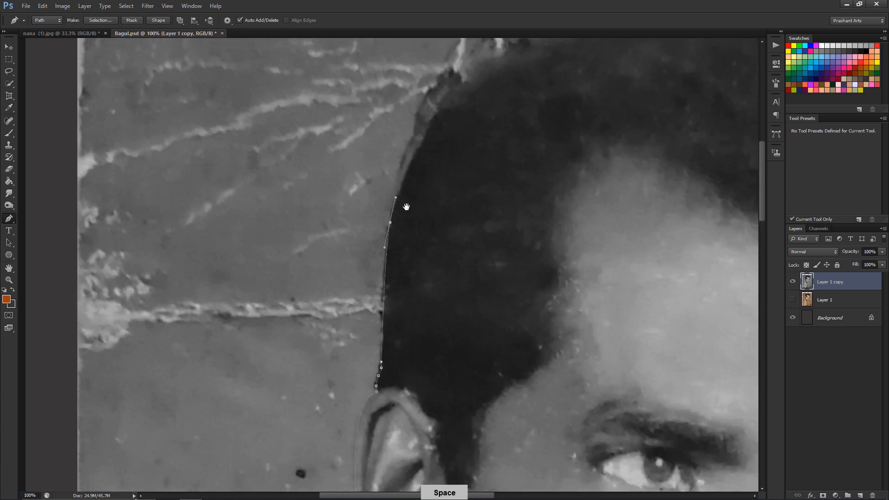
Step: Continue the path over the crown, following the top outline of the hair
left_click_drag(405, 206, 289, 402)
left_click_drag(381, 228, 433, 201)
left_click_drag(482, 195, 321, 243)
left_click(553, 184)
left_click_drag(377, 212, 404, 218)
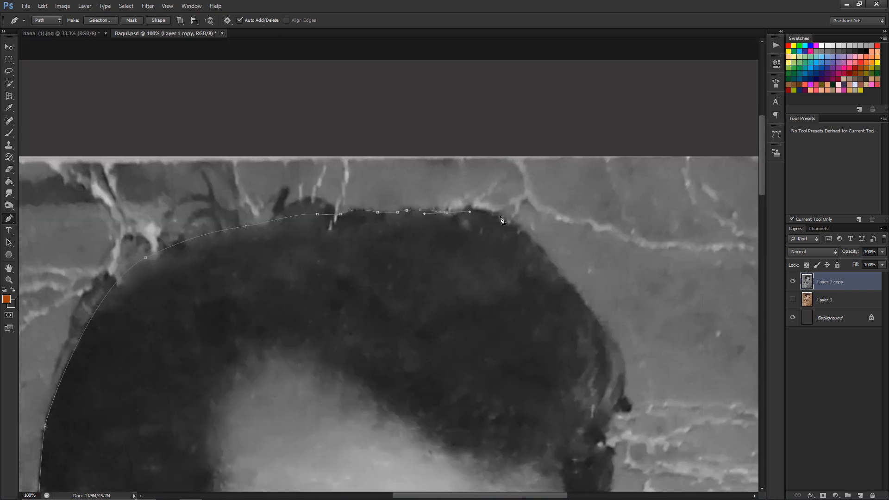
left_click(500, 216)
Step: Trace the path down the far side of the hair, past the temple and eyebrow to the cheek
left_click_drag(573, 288, 507, 189)
left_click_drag(543, 417, 502, 284)
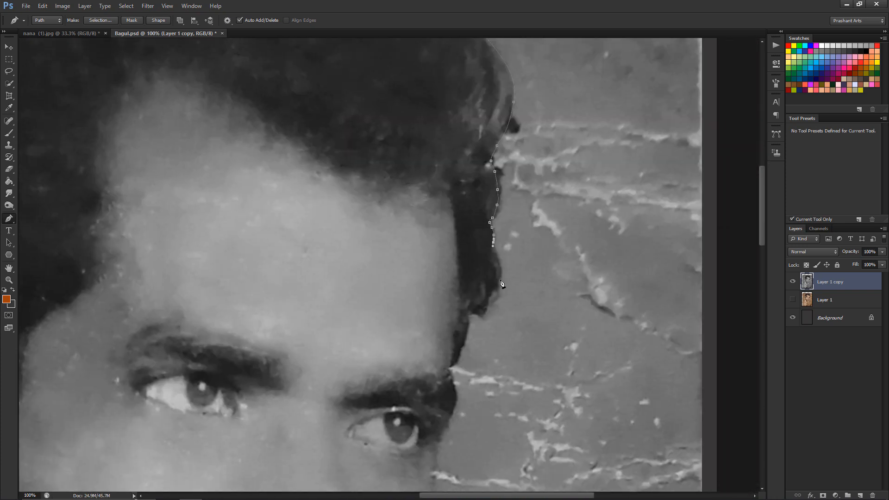
left_click_drag(463, 399, 477, 309)
left_click_drag(446, 423, 479, 254)
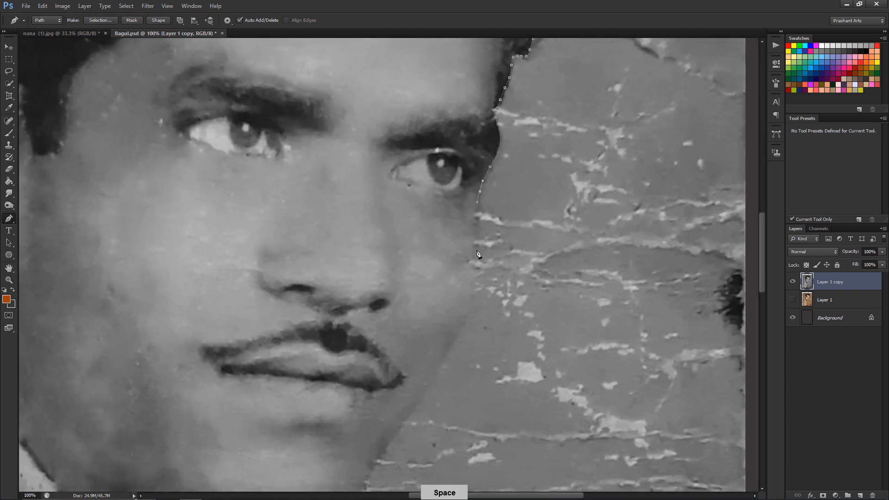
Step: Trace the path along the cheek, jaw, collar and intact shoulder, and around the outside of the photo below
left_click_drag(402, 418, 434, 255)
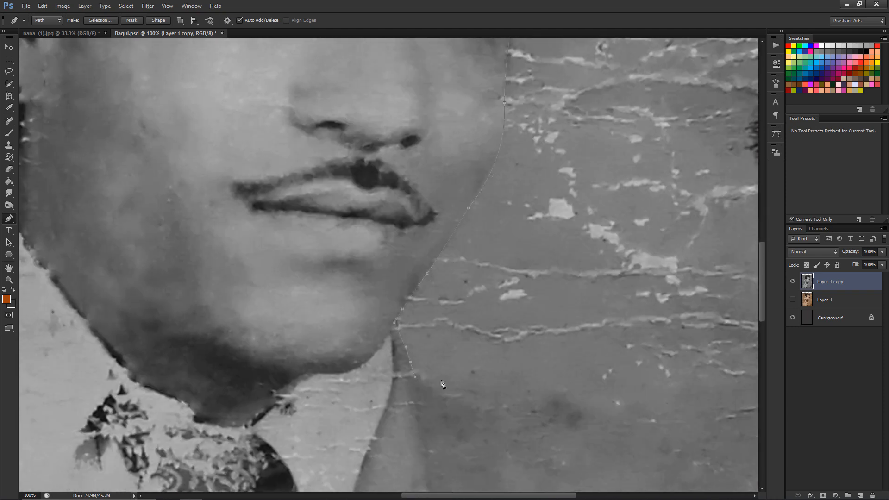
left_click_drag(449, 399, 340, 277)
key("ctrl+minus")
key("ctrl+minus")
key("ctrl+minus")
key("ctrl+minus")
key("ctrl+minus")
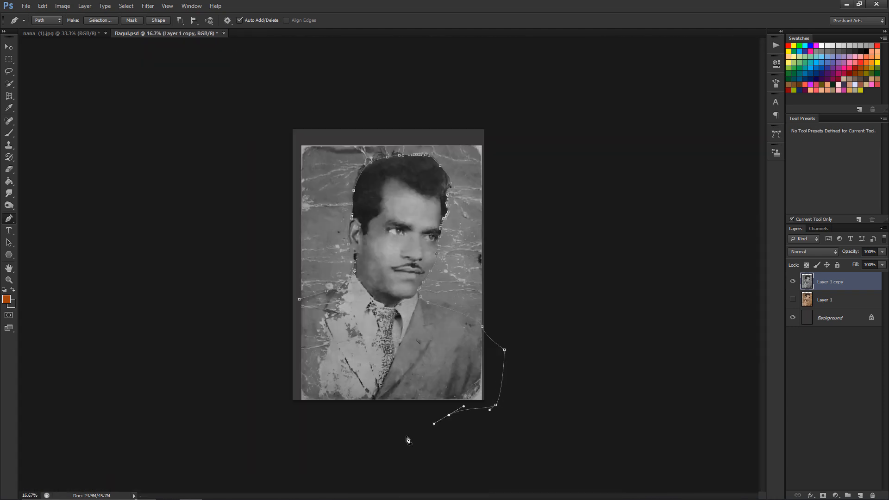
Step: Turn the path into a selection, copy the figure onto a new layer and hide Layer 1 copy
key("ctrl+Return")
key("ctrl+shift+alt+n")
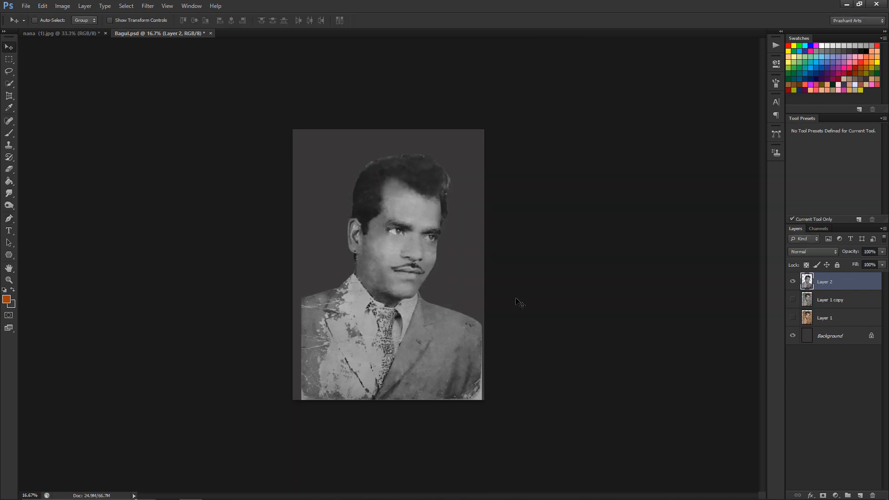
key("ctrl+plus")
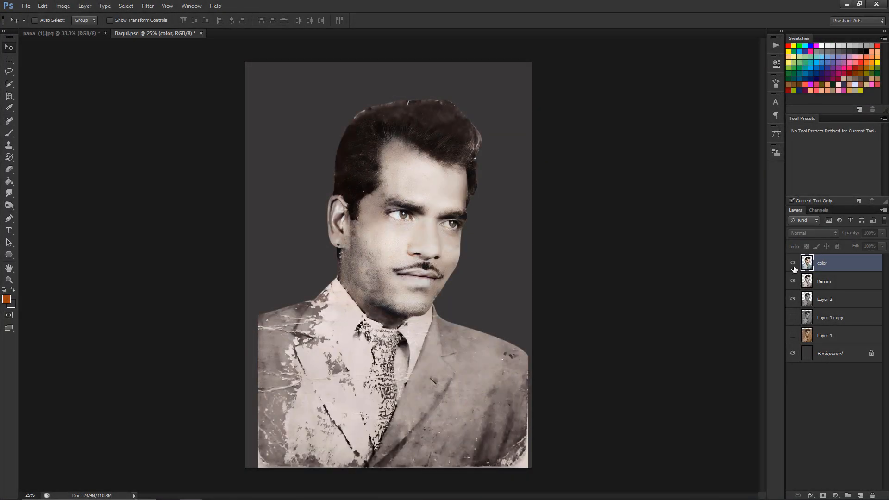
Step: Hide the Remini layer and Layer 2, then lasso the face and feather the selection by 2 pixels
left_click_drag(793, 281, 794, 334)
key("l")
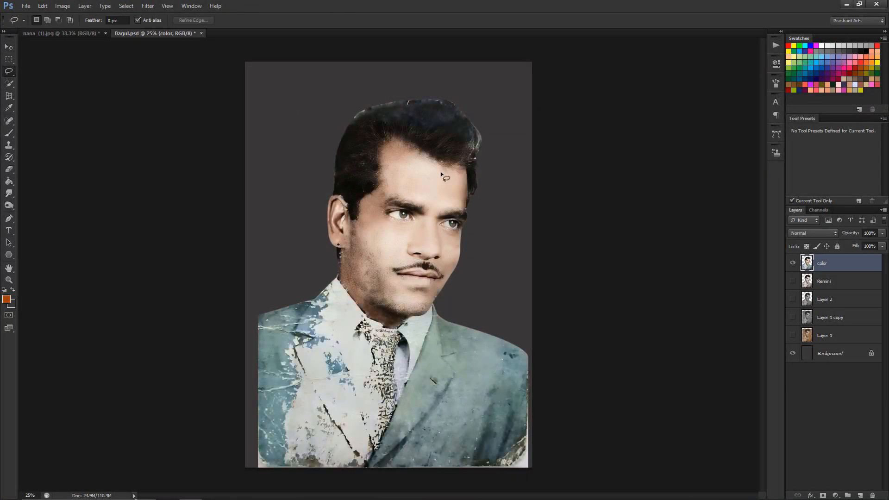
left_click_drag(457, 204, 462, 190)
key("shift+F6")
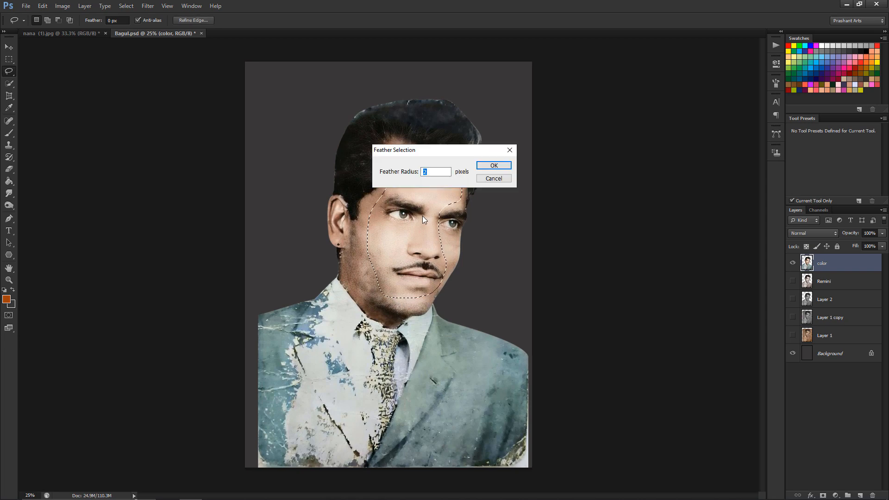
key("Return")
Step: Adjust the tones of the selected face area with Levels on the color layer
key("ctrl+l")
left_click_drag(693, 373, 702, 373)
left_click(782, 283)
Step: Raise the saturation of the color layer to +39 with Hue/Saturation
key("ctrl+equal")
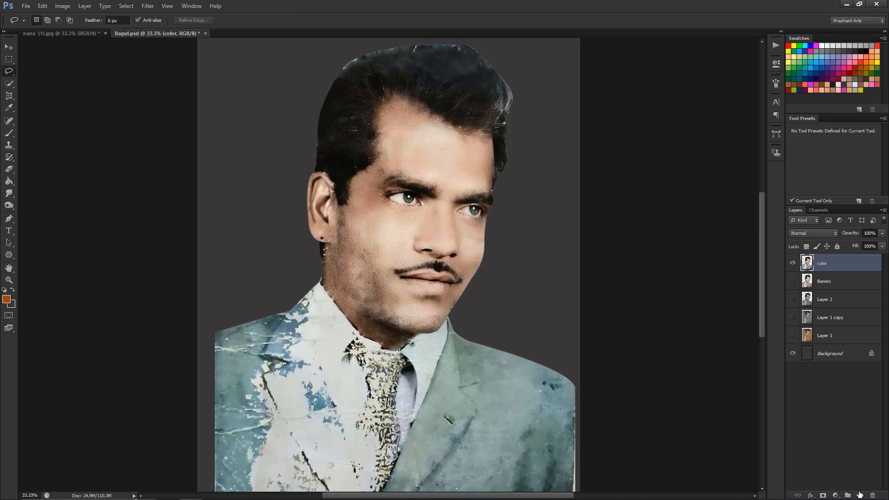
key("ctrl+u")
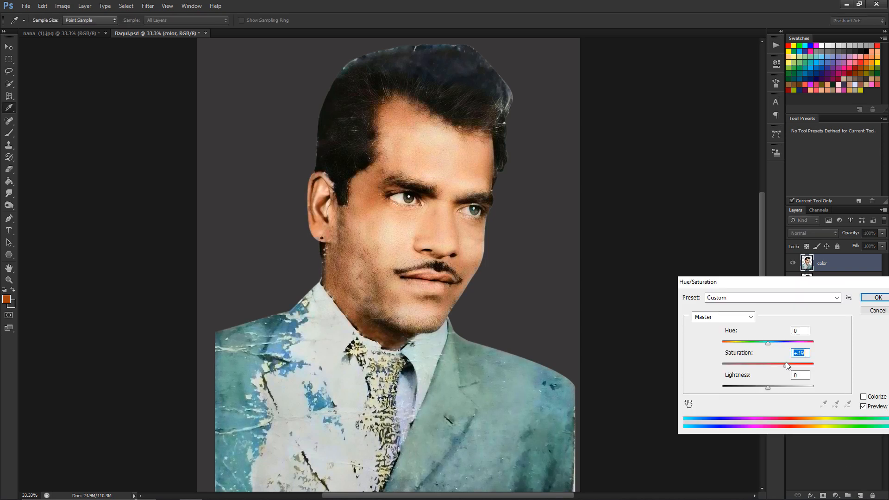
key("Return")
Step: Add a new layer above color, load the figure's outline as a selection, and choose the Soft Round Brush for Color Apply preset
left_click(860, 495)
left_click(806, 281, "ctrl")
key("b")
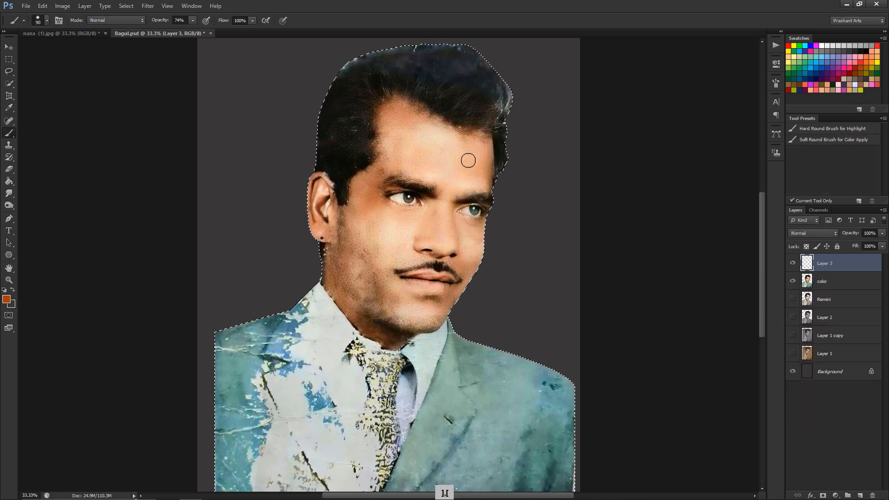
left_click(418, 120, "alt")
left_click(834, 141)
Step: Resize the brush, sample a skin tone from the forehead, and set Layer 3's blend mode to Color
key("bracketleft")
key("bracketleft")
key("bracketleft")
key("bracketleft")
key("bracketleft")
key("bracketleft")
key("bracketleft")
key("bracketleft")
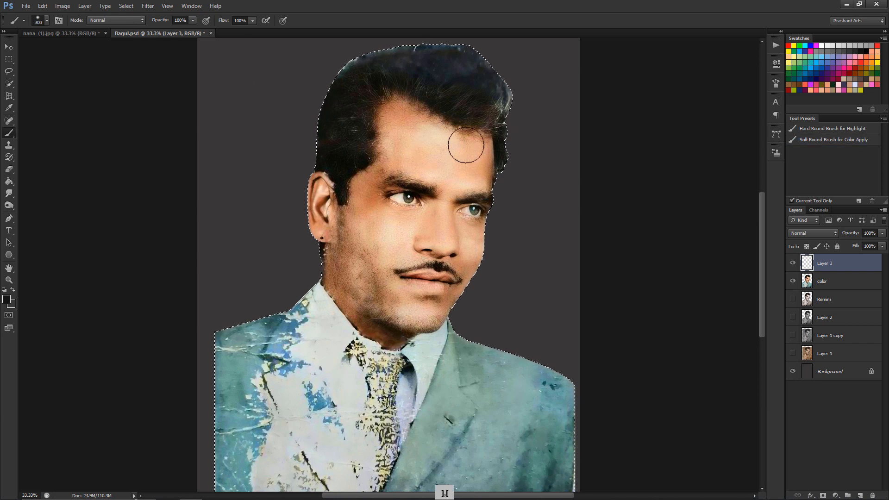
left_click(467, 150, "alt")
left_click(812, 232)
left_click(804, 465)
Step: Paint the skin tone over the face, ear and neck on Layer 3, reducing the brush for finer areas
left_click_drag(449, 152, 393, 152)
key("bracketleft")
key("bracketleft")
key("bracketleft")
key("bracketleft")
left_click_drag(380, 180, 374, 203)
key("bracketleft")
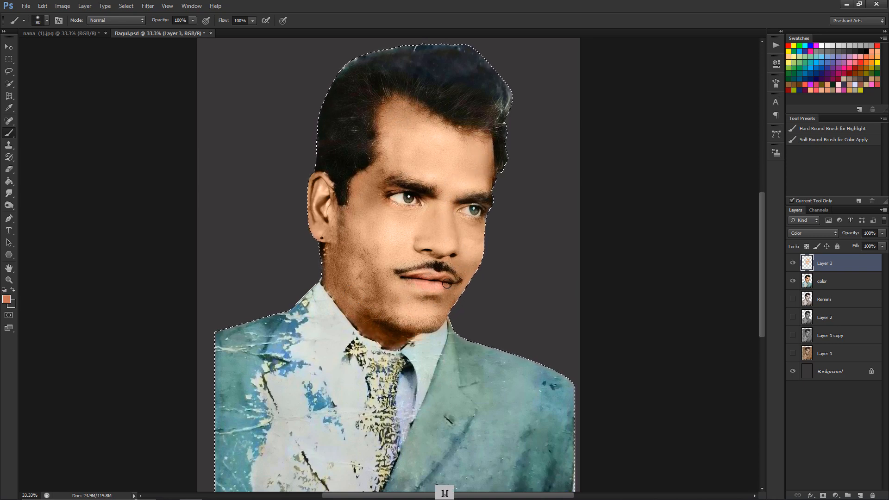
Step: Set the foreground colour to white and paint over the hair with a large brush to neutralize its blue tint
key("d")
key("x")
key("bracketright")
key("bracketright")
key("bracketright")
key("bracketright")
key("bracketright")
key("bracketright")
key("bracketright")
key("bracketright")
key("bracketright")
mouse_move(340, 129)
left_mouse_down()
mouse_move(453, 63)
mouse_move(448, 90)
mouse_move(362, 99)
mouse_move(467, 108)
mouse_move(513, 159)
left_mouse_up()
Step: Set the brush opacity to 31% and reduce the brush size to 40 px
key("bracketleft")
key("bracketleft")
key("3")
key("1")
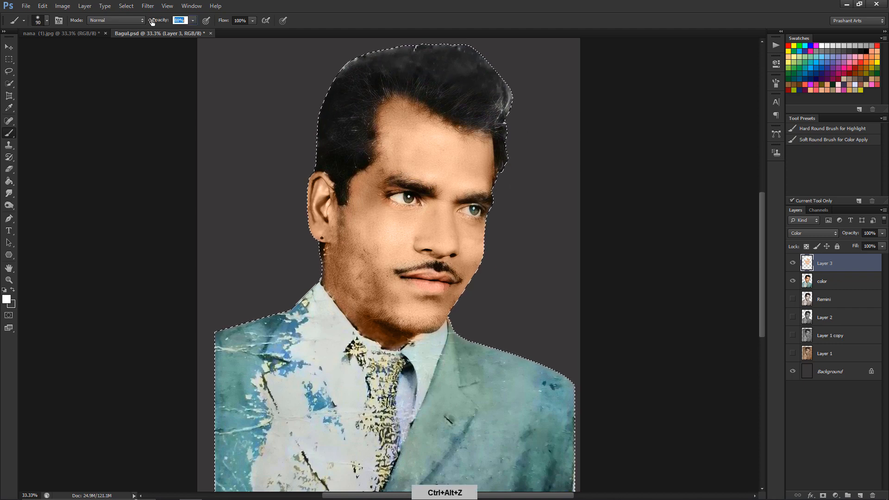
key("bracketleft")
key("bracketleft")
key("bracketleft")
key("bracketleft")
key("bracketleft")
key("bracketleft")
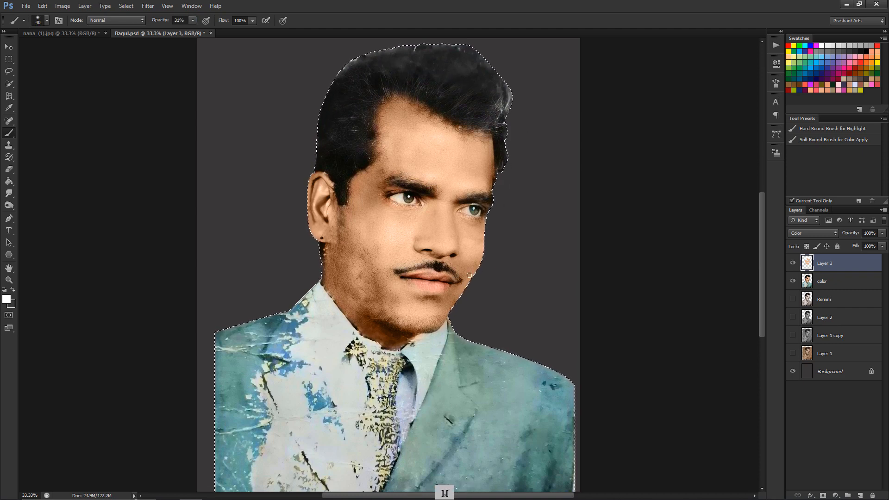
Step: Merge Layer 3 down into the color layer
key("ctrl+minus")
key("ctrl+minus")
key("ctrl+e")
key("ctrl+plus")
key("ctrl+plus")
Step: Load the Soft Round Brush for Color Apply preset and enlarge the brush to 125 px
left_click(806, 130)
left_click(806, 139)
key("ctrl+plus")
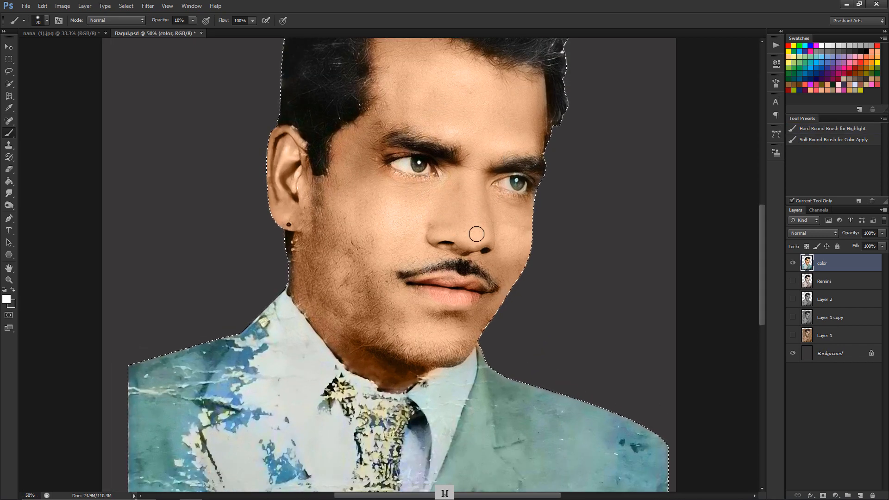
key("bracketright")
key("bracketright")
key("bracketright")
key("bracketright")
key("bracketright")
key("bracketright")
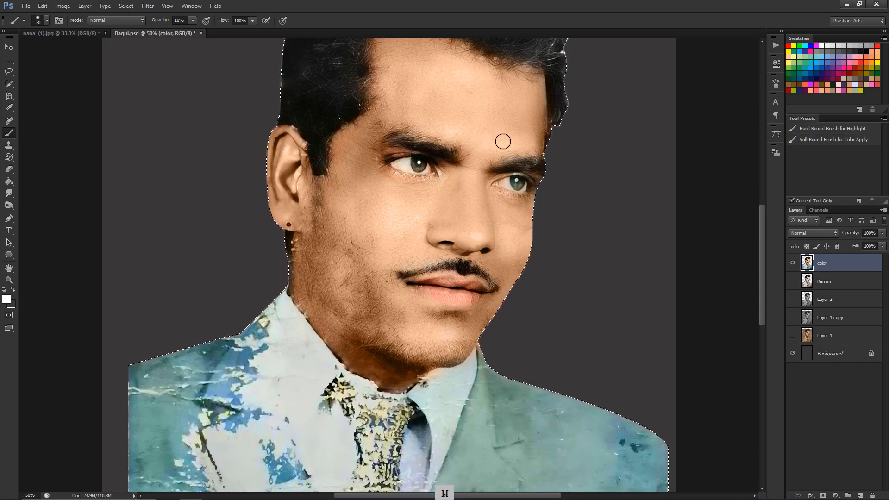
Step: Hide the selection outline to inspect the colored face
key("ctrl+h")
key("space")
left_click_drag(435, 311, 425, 274)
Step: Apply a Color Balance to the color layer with shadow levels of -14, 0 and +2
key("ctrl+minus")
key("ctrl+minus")
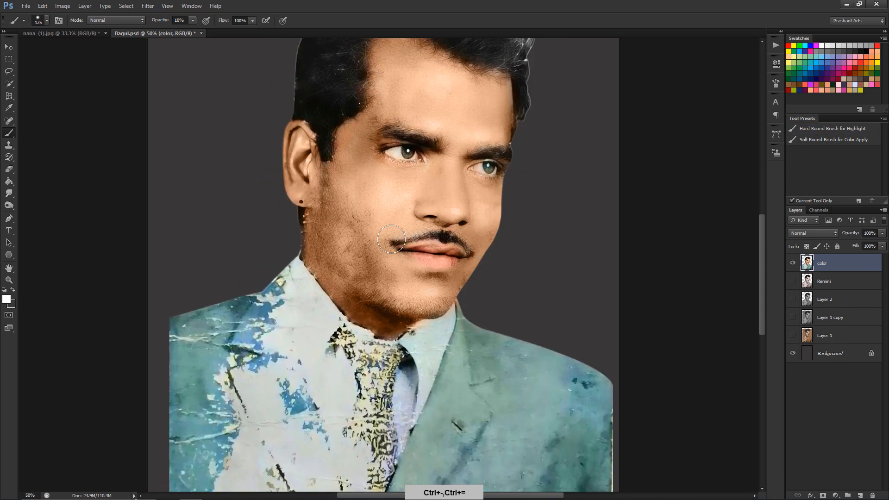
key("ctrl+b")
left_click_drag(752, 343, 756, 366)
left_click(695, 391)
left_click(729, 390)
key("ctrl+1")
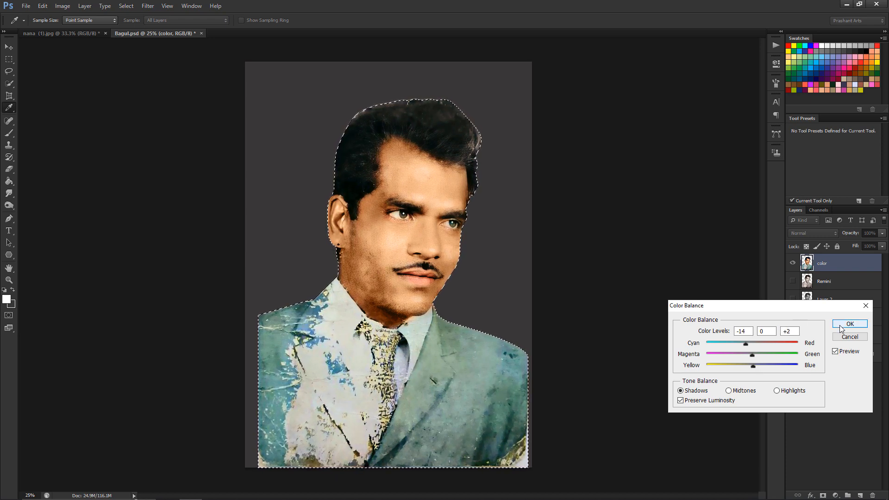
left_click(842, 328)
Step: Raise the color layer's saturation to +9 with Hue/Saturation
key("b")
key("ctrl+u")
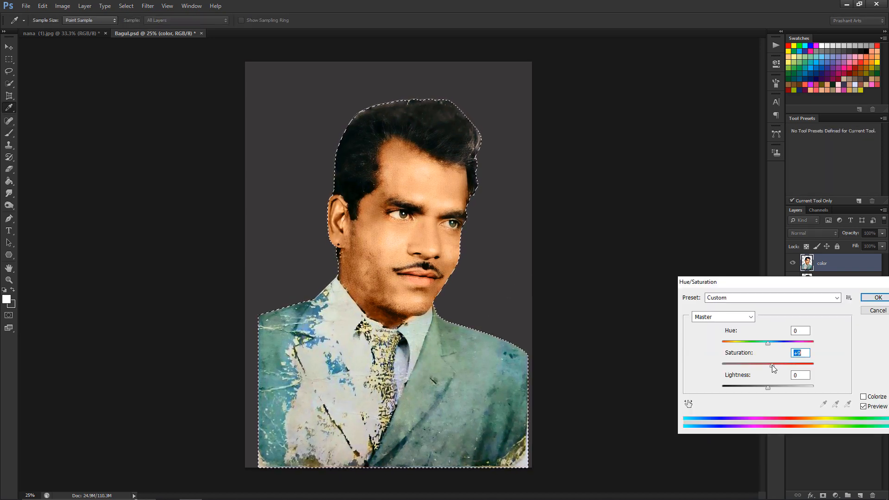
left_click(875, 297)
Step: Add a new layer above the color layer and set its blend mode to Color
key("ctrl+plus")
left_click(860, 495)
left_click(813, 233)
left_click(797, 465)
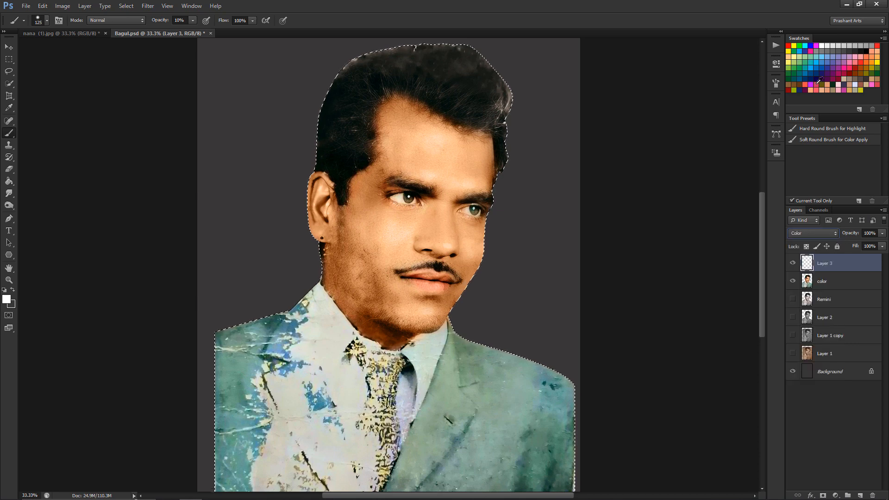
Step: Paint a coral red blush on both cheeks with the brush at 19% opacity
left_click(805, 84)
left_click_drag(161, 22, 165, 22)
left_click_drag(385, 249, 386, 232)
left_click_drag(475, 260, 471, 247)
key("ctrl+minus")
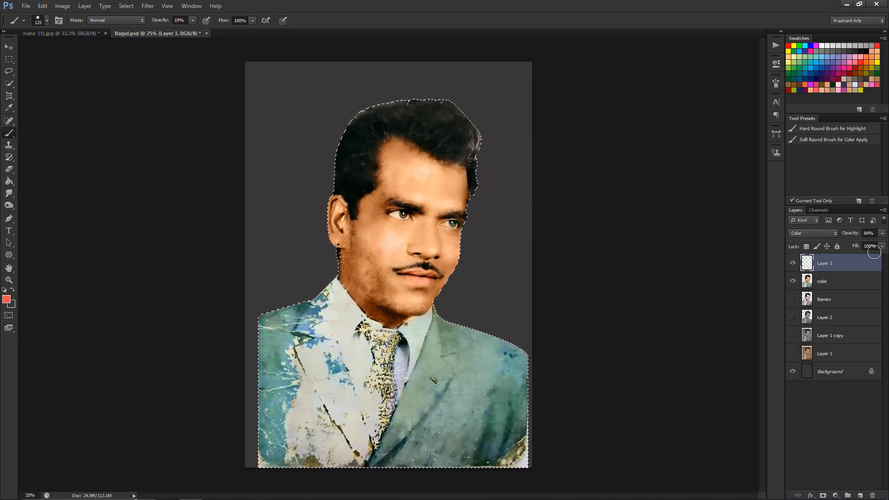
Step: Turn on the Remini layer beneath the visible color layer
left_click(793, 281)
left_click(792, 299)
left_click(793, 282)
Step: Reduce the opacity of the blush layer and merge it down into the color layer
key("ctrl+plus")
key("ctrl+plus")
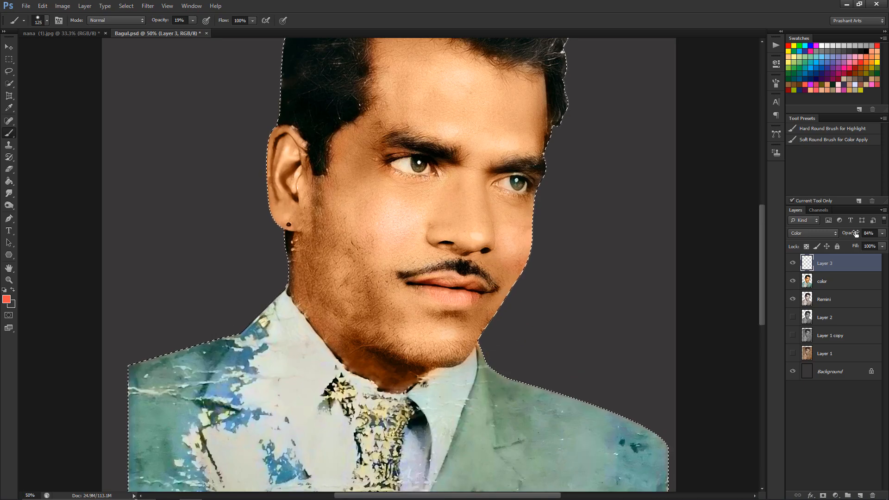
left_click_drag(856, 234, 840, 235)
key("ctrl+e")
Step: Create a new layer in Color blend mode and set the foreground colour to white for the eyes
key("ctrl+plus")
left_click_drag(466, 183, 448, 262)
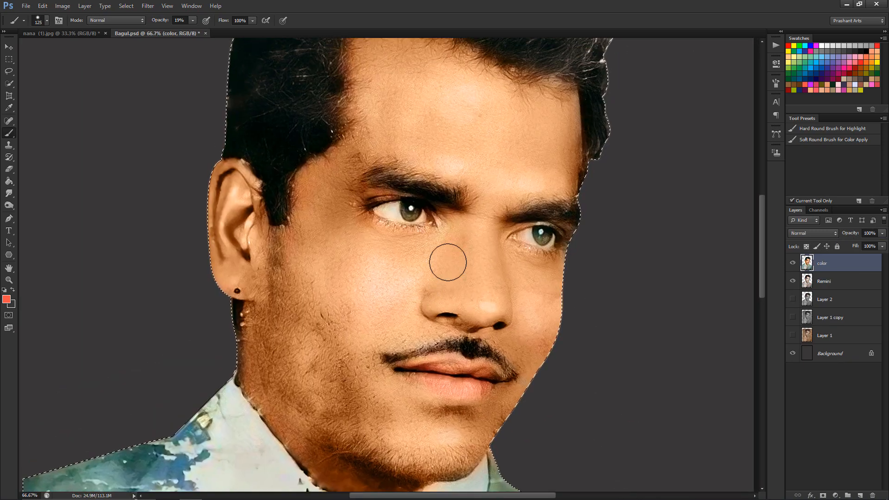
key("ctrl+plus")
key("ctrl+plus")
left_click_drag(463, 92, 484, 347)
key("ctrl+minus")
key("ctrl+shift+alt+n")
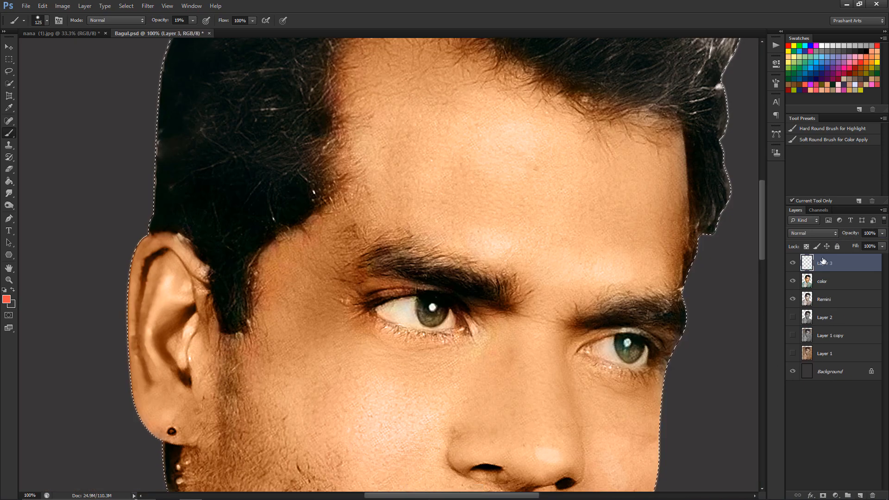
left_click(812, 233)
left_click(801, 461)
left_click(822, 45)
Step: Paint white over both eyes at 40% opacity to neutralize their tint, reducing the brush to 35 px
key("bracketleft")
key("bracketleft")
key("bracketleft")
key("bracketleft")
mouse_move(406, 324)
left_mouse_down()
mouse_move(389, 326)
mouse_move(405, 312)
left_mouse_up()
key("ctrl+alt+z")
key("4")
left_click_drag(608, 350, 623, 352)
key("bracketleft")
key("bracketleft")
key("bracketleft")
key("bracketleft")
key("bracketleft")
Step: Merge Layer 3 down into the color layer
key("ctrl+minus")
key("ctrl+equal")
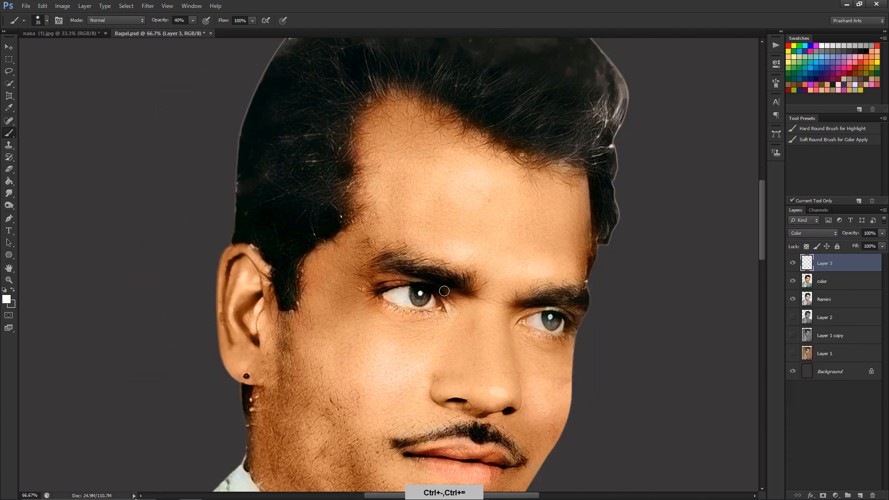
key("ctrl+e")
Step: Set the brush opacity to 10% and reduce the brush to 15 px for the nose and lips
key("1")
key("bracketright")
key("bracketright")
key("bracketright")
key("bracketright")
key("bracketright")
key("bracketright")
key("bracketright")
key("bracketright")
key("bracketright")
key("bracketright")
key("bracketright")
key("bracketleft")
key("bracketleft")
key("bracketleft")
key("bracketleft")
key("bracketleft")
key("bracketleft")
key("bracketleft")
key("bracketleft")
key("bracketleft")
key("bracketleft")
key("bracketleft")
key("bracketleft")
key("bracketleft")
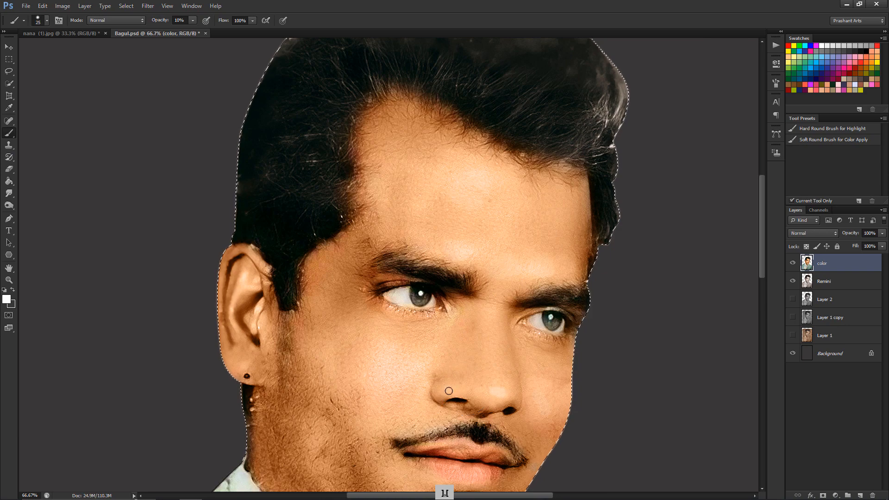
key("ctrl+equal")
left_click_drag(505, 355, 460, 172)
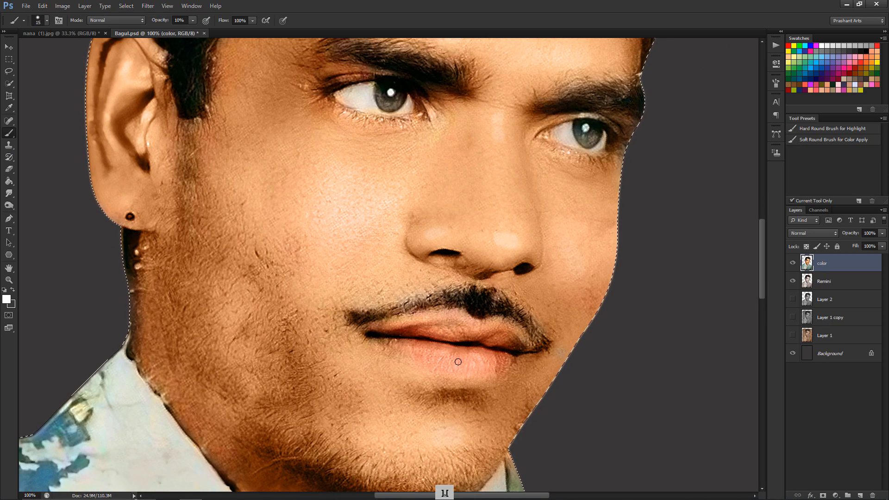
Step: Set up a black 7 px brush at 100% opacity for retouching the eye
left_click_drag(384, 82, 414, 220)
key("bracketleft")
key("bracketleft")
key("ctrl+equal")
key("ctrl+equal")
key("bracketright")
key("bracketright")
key("bracketright")
key("bracketright")
key("bracketright")
key("bracketright")
key("bracketright")
key("bracketright")
key("bracketright")
key("bracketright")
key("bracketright")
key("bracketright")
key("bracketright")
key("bracketright")
key("bracketright")
key("bracketright")
key("bracketright")
key("bracketright")
key("bracketright")
key("0")
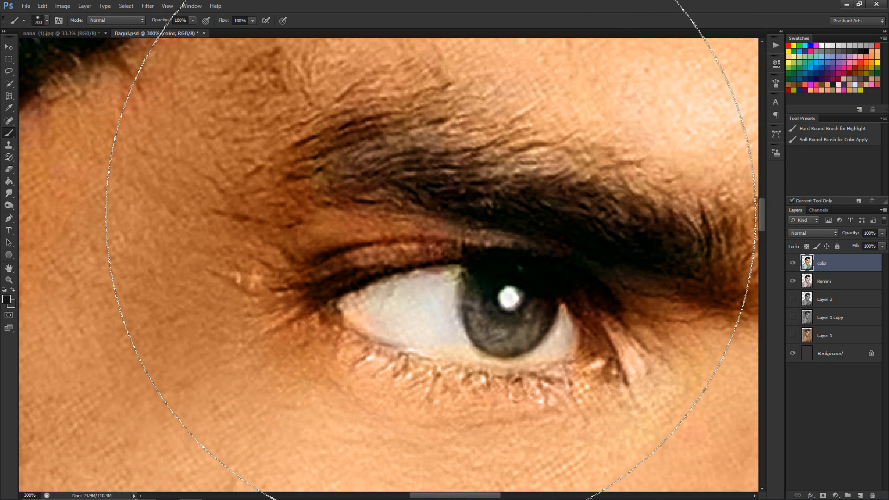
key("bracketleft")
key("bracketleft")
key("bracketleft")
key("bracketleft")
key("bracketleft")
key("bracketleft")
key("bracketleft")
key("bracketleft")
key("bracketleft")
key("bracketleft")
key("bracketleft")
key("bracketleft")
key("bracketleft")
key("bracketleft")
key("bracketleft")
key("bracketleft")
key("bracketleft")
key("bracketleft")
key("bracketleft")
key("bracketleft")
key("bracketleft")
key("bracketleft")
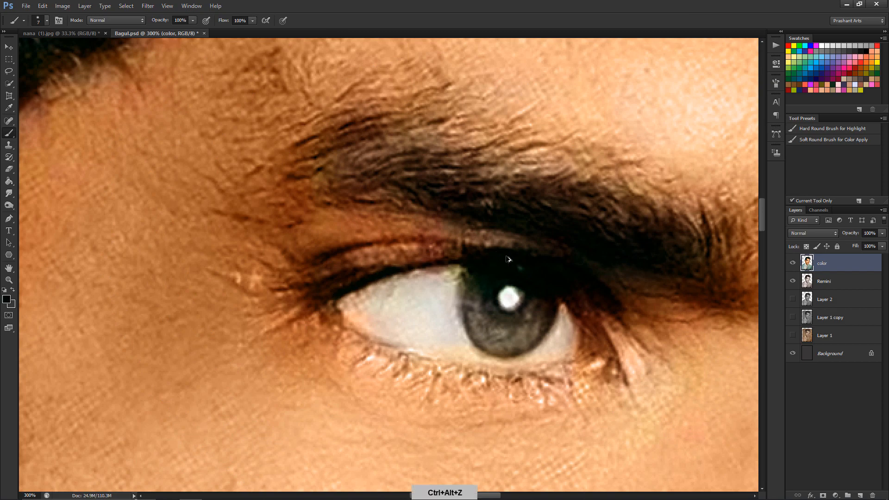
Step: Darken the lash line and iris edge of the far eye with a smaller black brush at 50% opacity
key("5")
key("1")
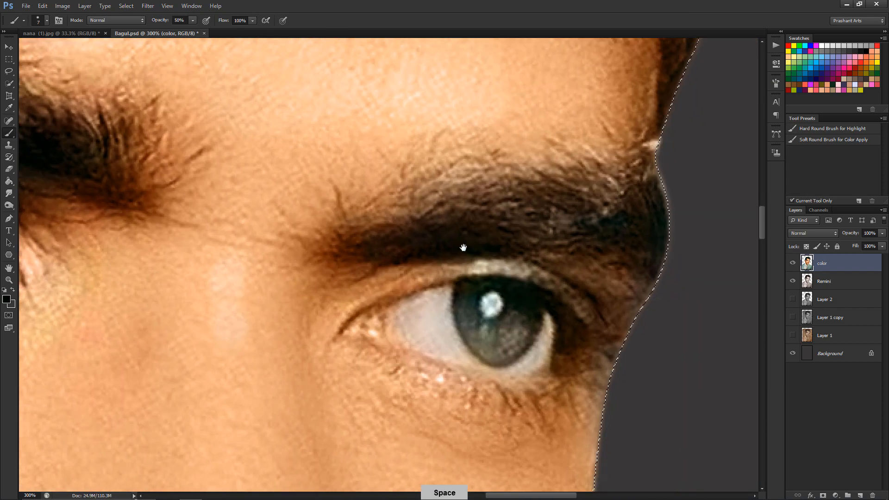
key("bracketleft")
key("bracketleft")
left_click_drag(466, 281, 377, 307)
left_click_drag(547, 315, 527, 352)
mouse_move(456, 292)
left_mouse_down()
mouse_move(459, 331)
mouse_move(511, 367)
mouse_move(540, 336)
left_mouse_up()
key("ctrl+minus")
key("ctrl+minus")
key("ctrl+minus")
key("ctrl+minus")
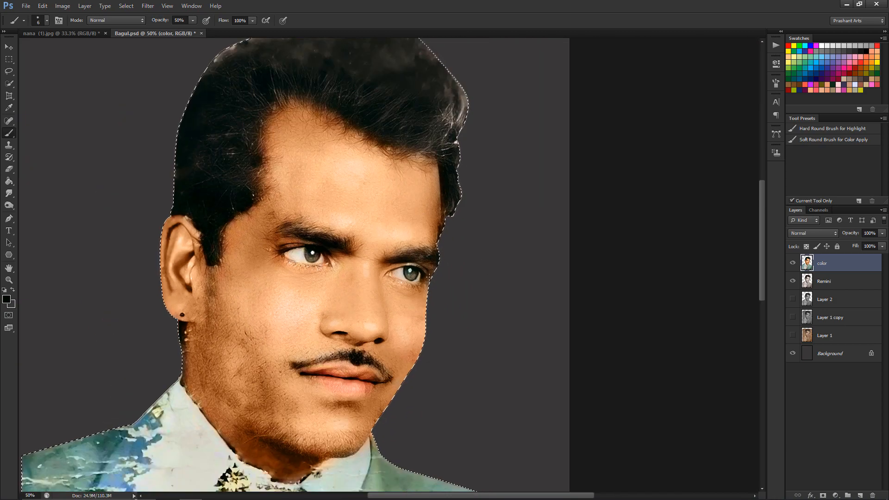
Step: Sample a reddish brown from the nose shadow and darken the near nostril's outer edge with the brush at 21% opacity
key("ctrl+plus")
key("ctrl+plus")
key("ctrl+plus")
left_click_drag(200, 427, 429, 192)
key("ctrl+plus")
left_click(300, 381, "alt")
left_click_drag(160, 22, 150, 23)
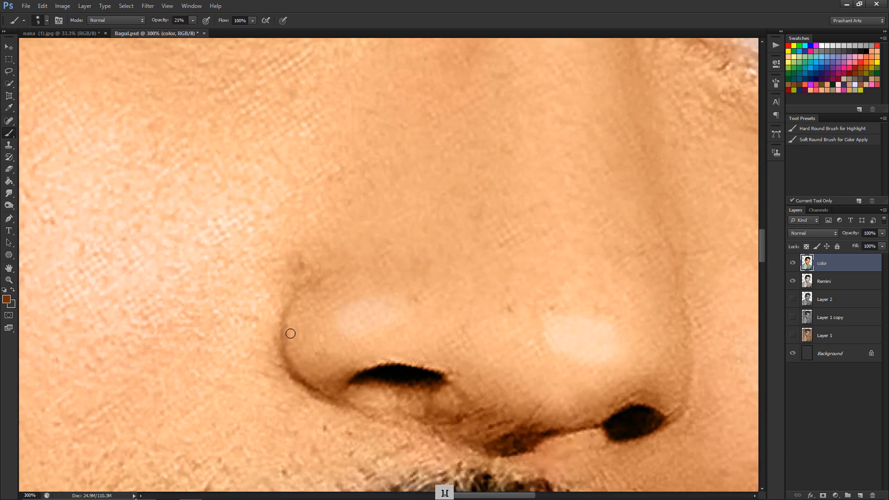
left_click_drag(283, 354, 320, 269)
key("ctrl+minus")
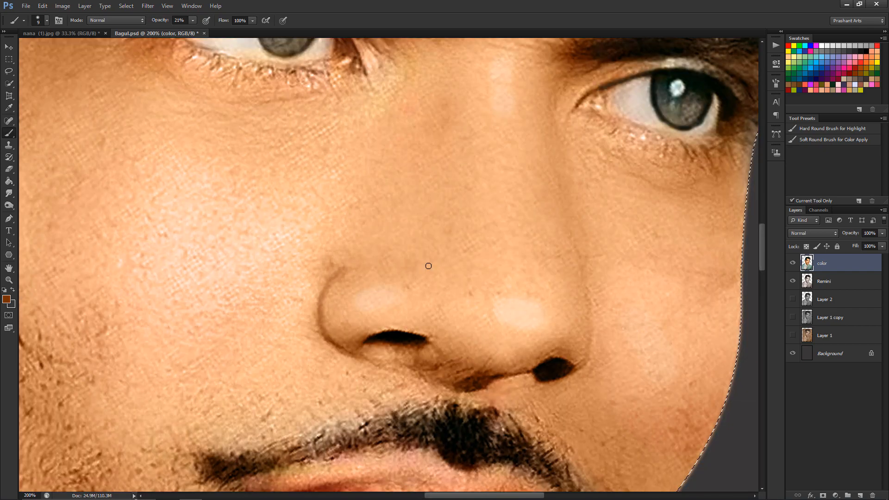
Step: Set the brush opacity to 16% and shade the far side of the nose and the eye edges with dark brown
left_click_drag(161, 20, 174, 21)
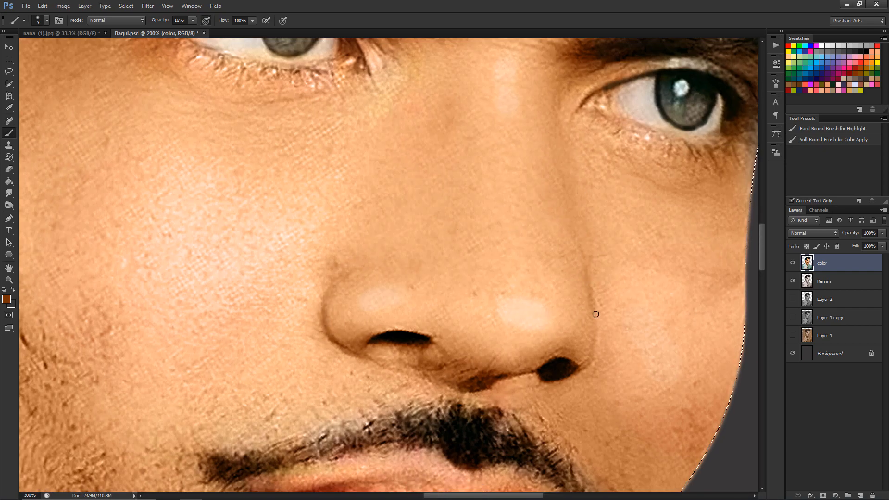
left_click_drag(715, 127, 613, 252)
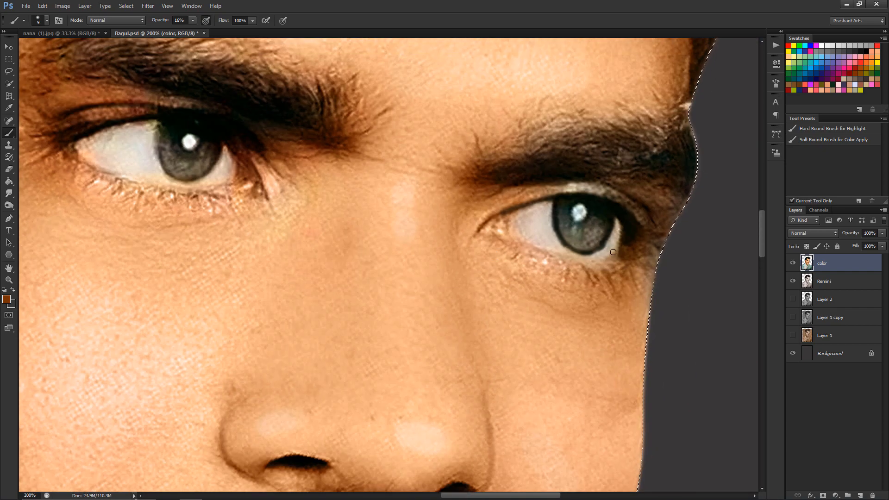
left_click_drag(189, 201, 335, 247)
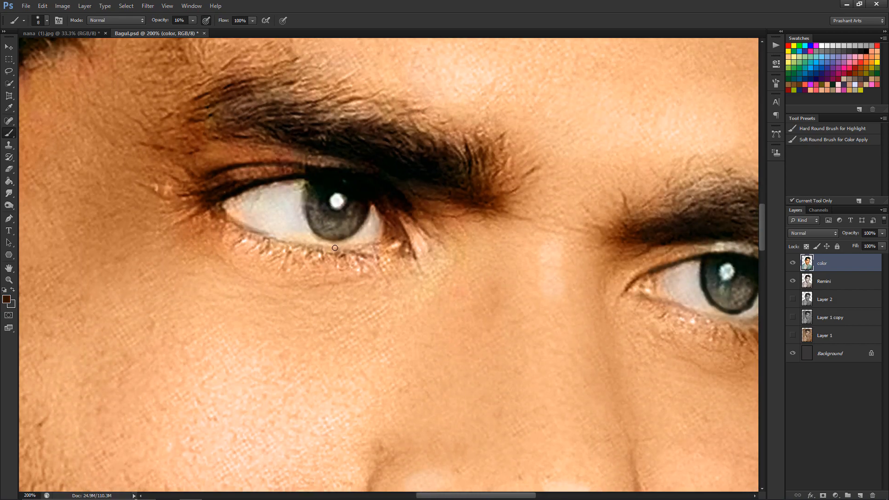
key("ctrl+minus")
key("ctrl+minus")
key("ctrl+minus")
key("ctrl+alt+z")
Step: Retouch the lip contours with a reddish-brown brush at 16% opacity
key("ctrl+plus")
key("ctrl+plus")
left_click_drag(445, 355, 441, 208)
key("ctrl+plus")
key("ctrl+plus")
left_click_drag(500, 374, 479, 249)
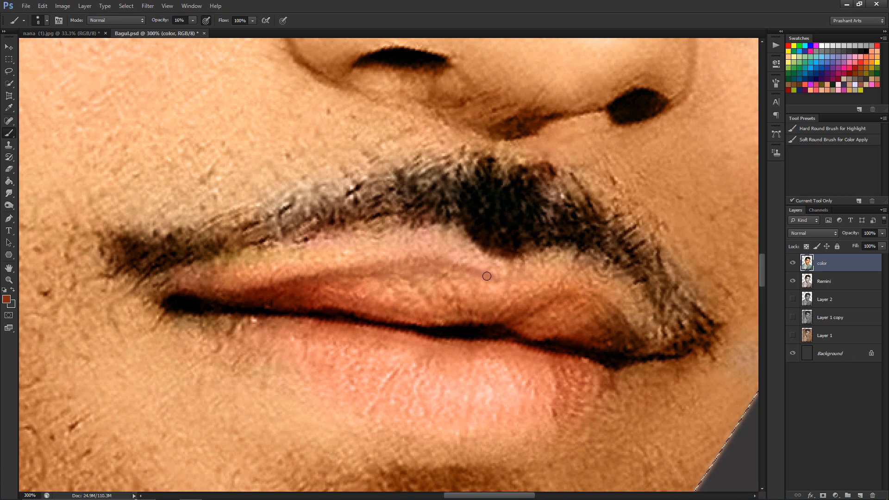
left_click_drag(208, 335, 302, 388)
left_click_drag(574, 407, 505, 427)
mouse_move(526, 425)
left_mouse_down()
mouse_move(300, 381)
mouse_move(370, 415)
left_mouse_up()
key("ctrl+alt+z")
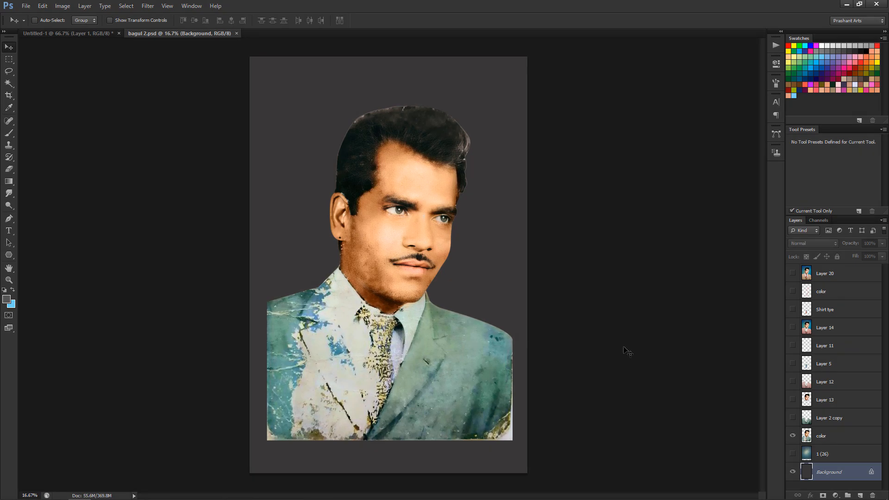
Step: Show Layer 2 copy in bagul 2.psd, toggling it to compare the repaired green jacket with the damaged one
key("ctrl+plus")
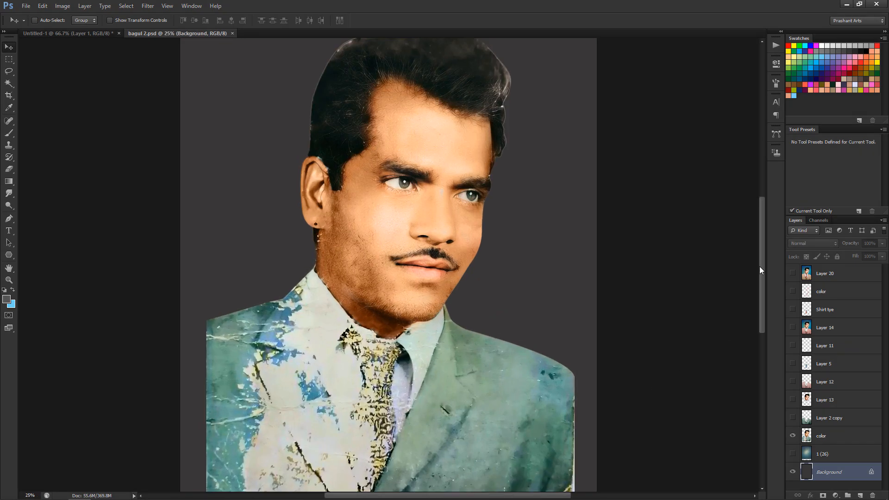
left_click_drag(763, 251, 763, 283)
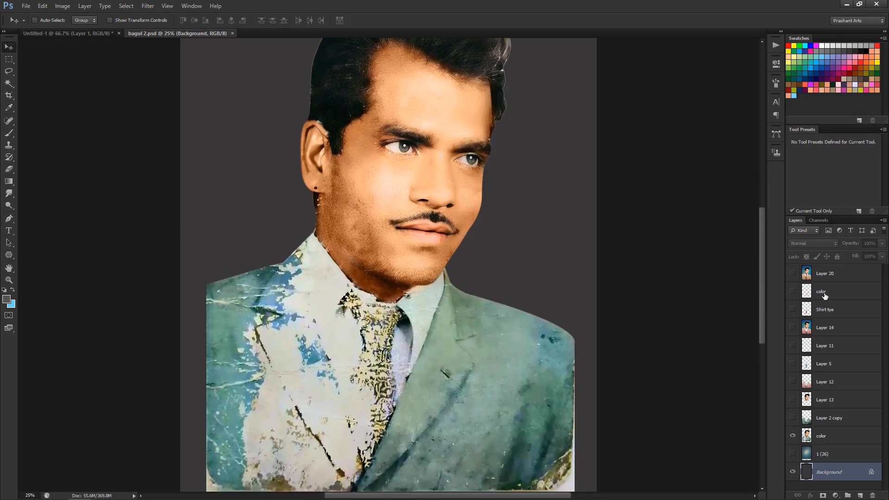
left_click(793, 418)
key("ctrl+0")
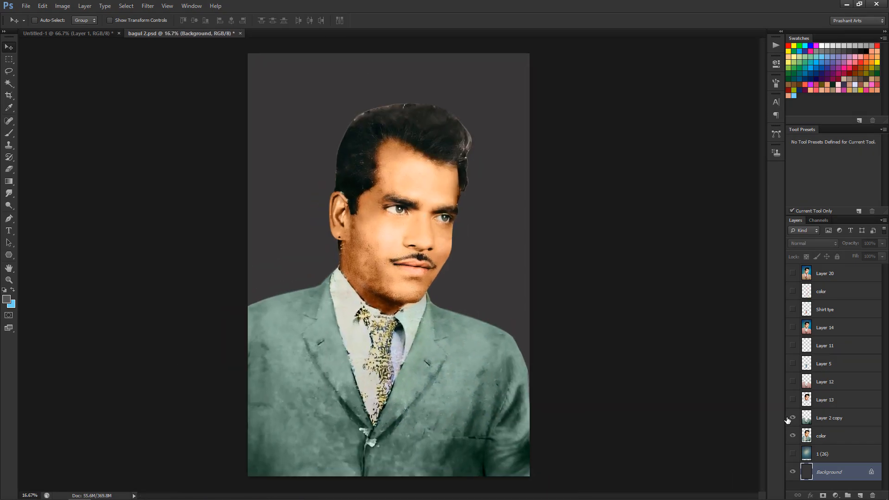
left_click(793, 418)
left_click(793, 418)
left_click(793, 418)
left_click(793, 420)
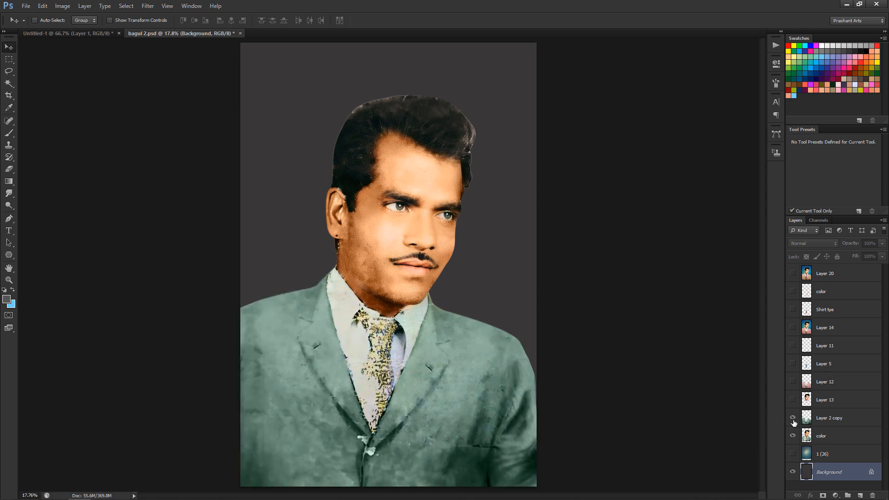
Step: Show Layer 12 with the smooth pink jacket, toggling it to compare with the green jacket
left_click(793, 382)
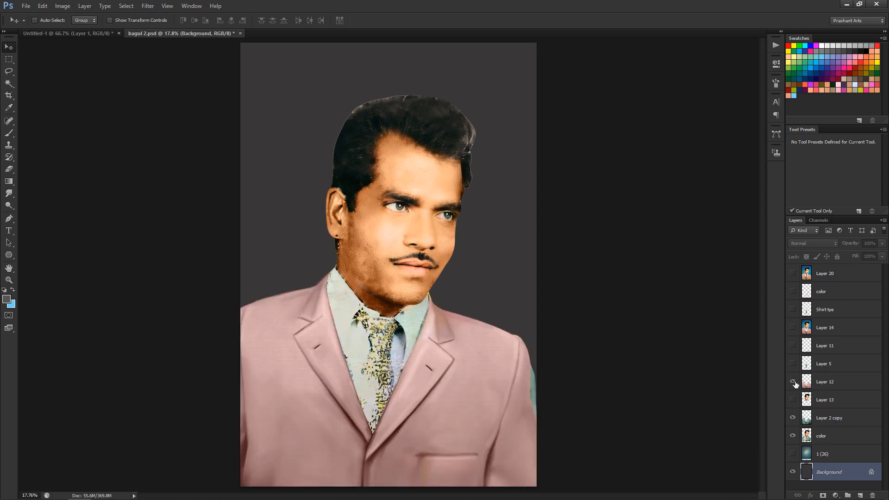
left_click(794, 382)
left_click(794, 384)
left_click(795, 385)
left_click(795, 387)
Step: Show Layer 13 with the retouched face and hair, toggling it to compare before and after
left_click(794, 400)
left_click(793, 399)
left_click(791, 398)
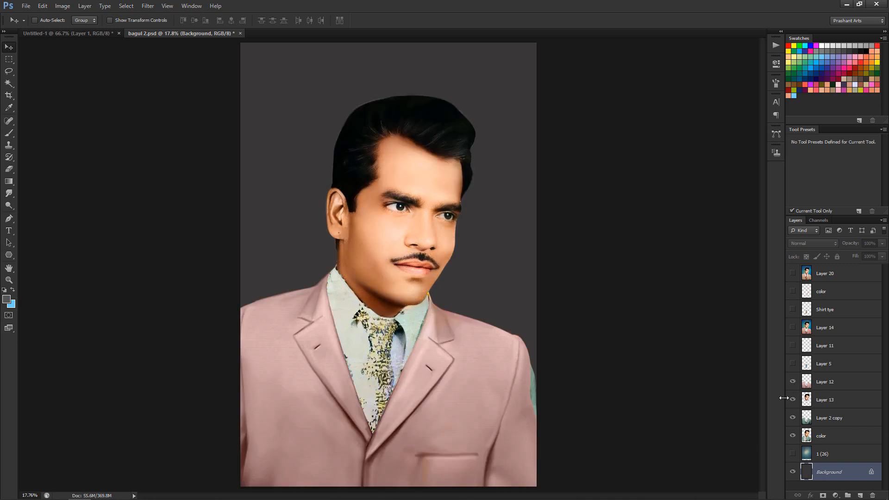
left_click(792, 400)
left_click(793, 401)
key("ctrl+plus")
left_click(794, 401)
left_click(793, 401)
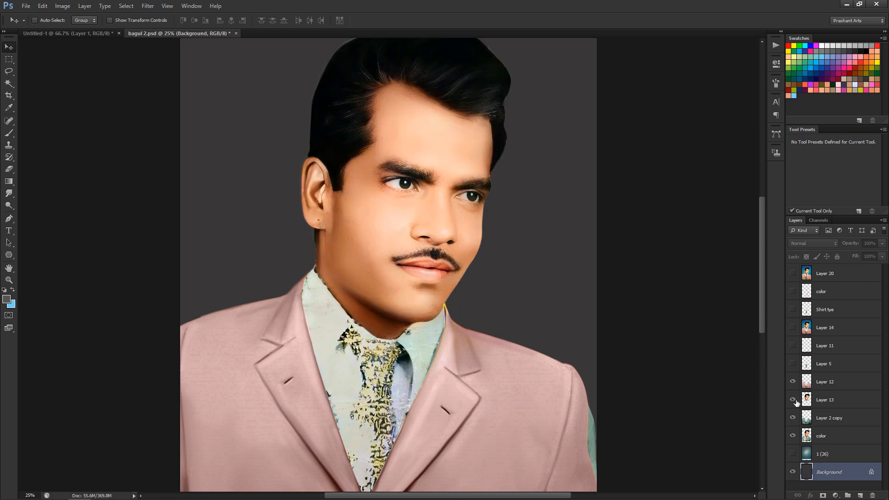
Step: Show Layer 5 with the clean shirt and striped tie and also Layer 11, and select Layer 14
key("ctrl+minus")
left_click(793, 363)
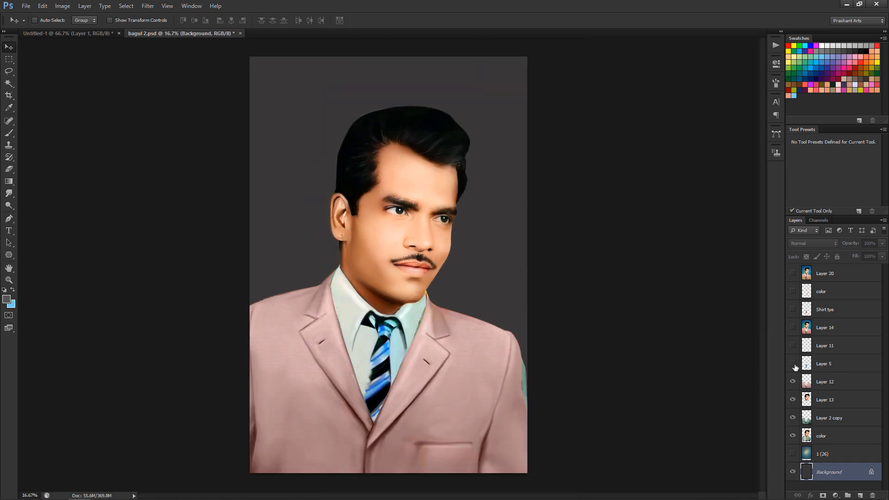
left_click(793, 364)
left_click(792, 364)
left_click(801, 348)
left_click(807, 329)
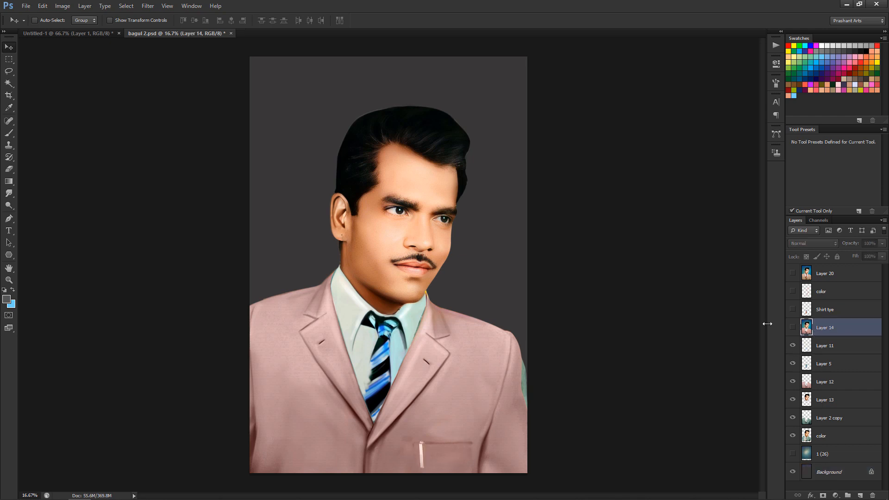
Step: Show the Shirt tye layer, toggling it to compare the red tie and pale blue shirt with the previous version
left_click(794, 309)
left_click(793, 309)
left_click(793, 309)
left_click(792, 310)
left_click(793, 309)
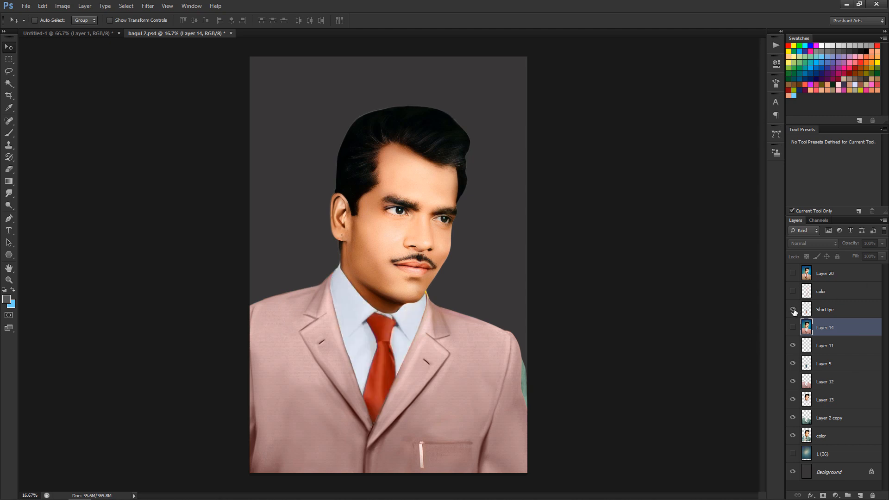
left_click(793, 309)
left_click(793, 310)
Step: Show the 1 (26) backdrop layer and the upper color layer behind and over the portrait
left_click(793, 454)
left_click(792, 454)
left_click(793, 454)
key("ctrl+equal")
key("ctrl+minus")
Step: Show the merged Layer 14 with the blue background, toggling it to compare
left_click(793, 327)
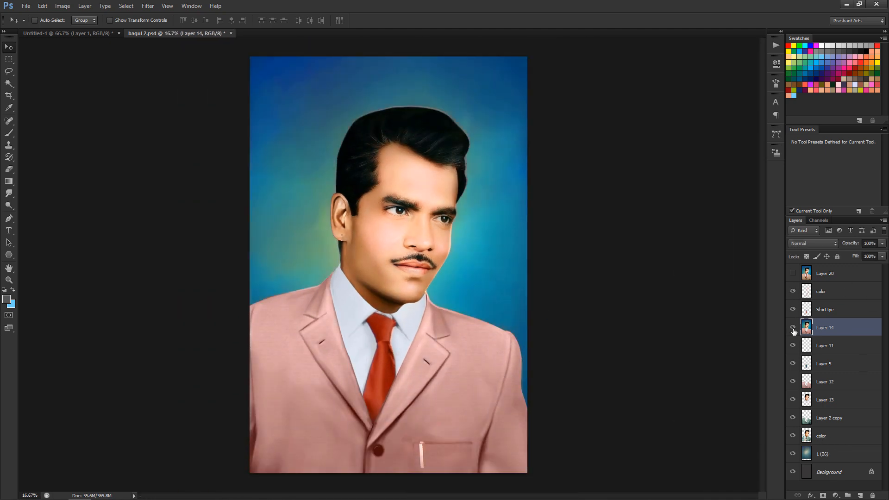
left_click(793, 327)
left_click(793, 327)
Step: Show Layer 20 with the beige jacket and rename it finishing
left_click(793, 273)
double_click(821, 274)
type("finishing")
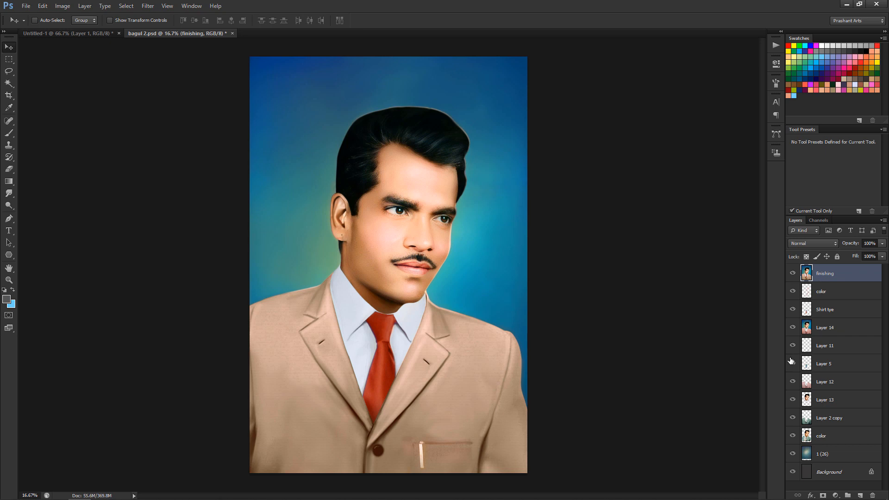
key("ctrl+equal")
key("ctrl+minus")
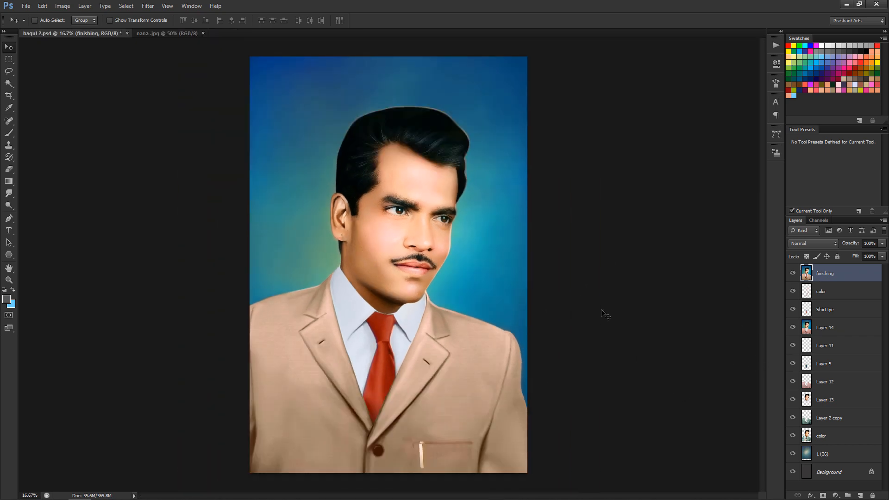
Step: Switch to nana .jpg, enlarge the damaged original and tile it beside bagul 2.psd
key("ctrl+equal")
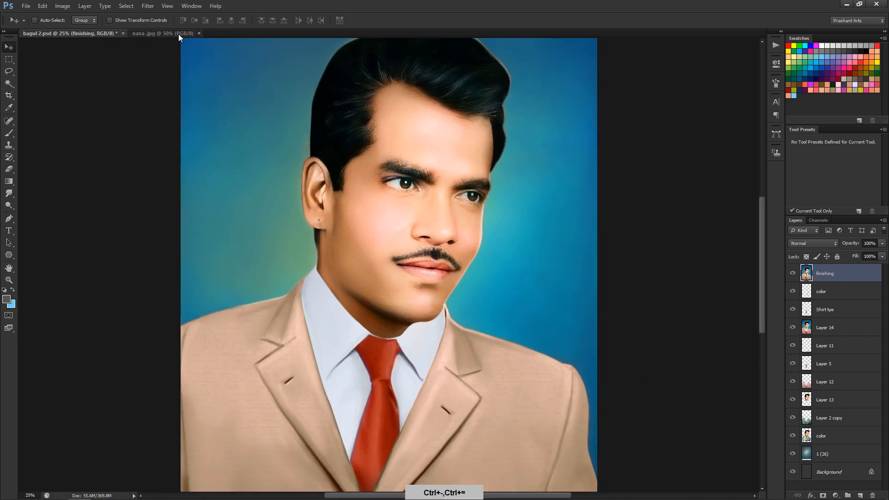
left_click(179, 33)
key("ctrl+equal")
key("ctrl+equal")
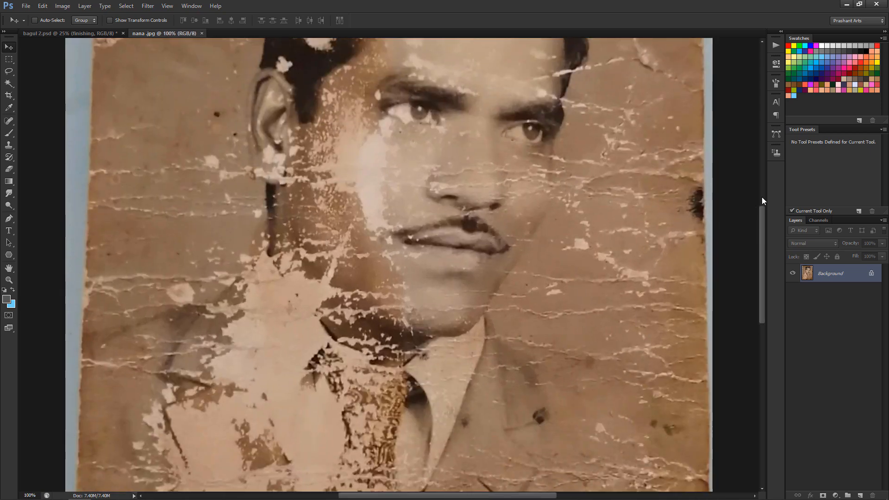
scroll(762, 196, "up", 3)
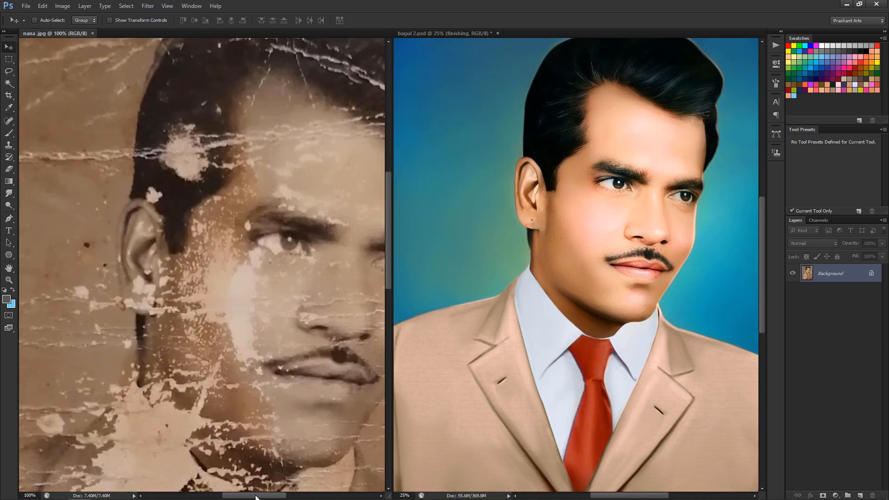
Step: Compare the faces in the damaged original and the finished portrait side by side at matching magnification
key("ctrl+equal")
scroll(763, 245, "up", 3)
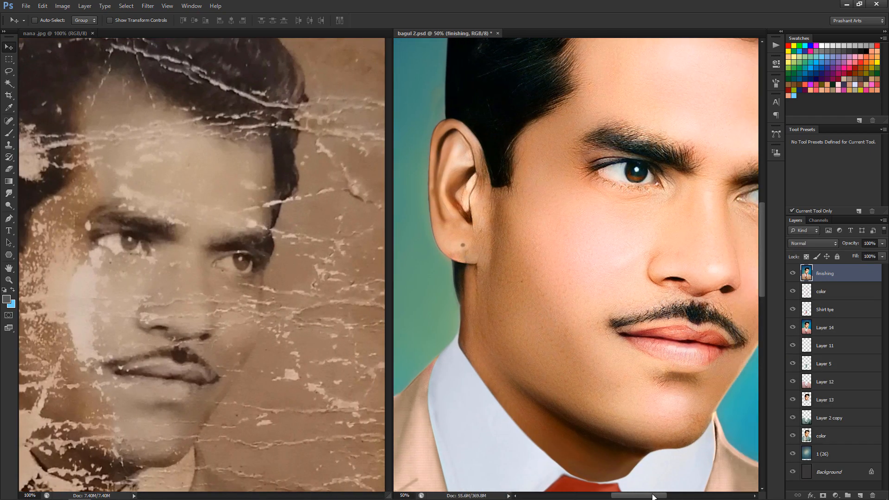
scroll(762, 245, "right", 3)
left_click_drag(762, 238, 764, 227)
key("ctrl+minus")
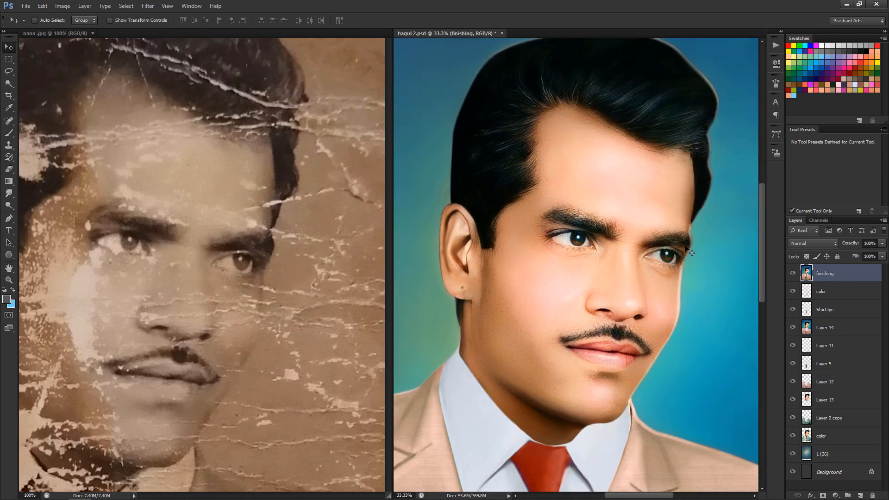
left_click(270, 290)
key("ctrl+minus")
key("ctrl+0")
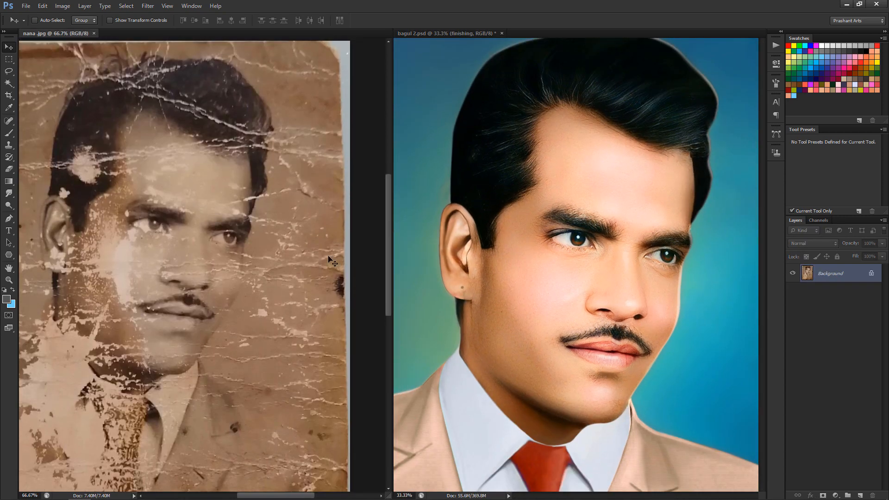
left_click(411, 191)
key("ctrl+0")
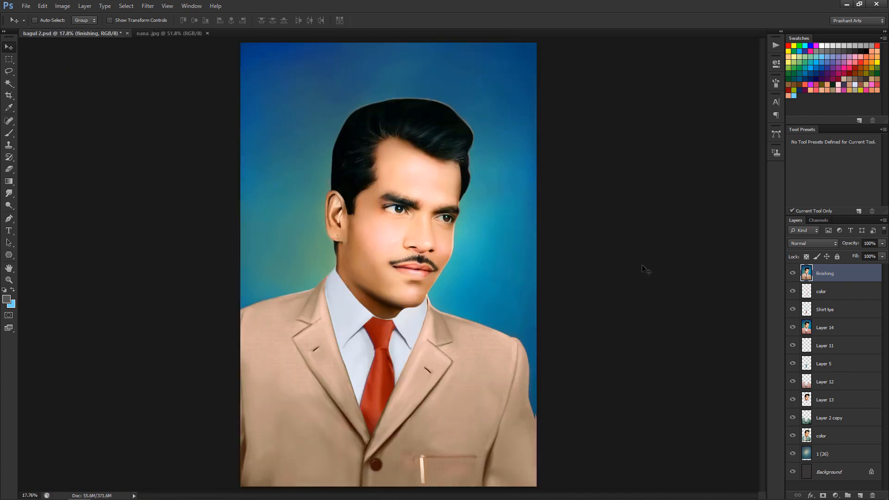
key("ctrl+plus")
key("ctrl+plus")
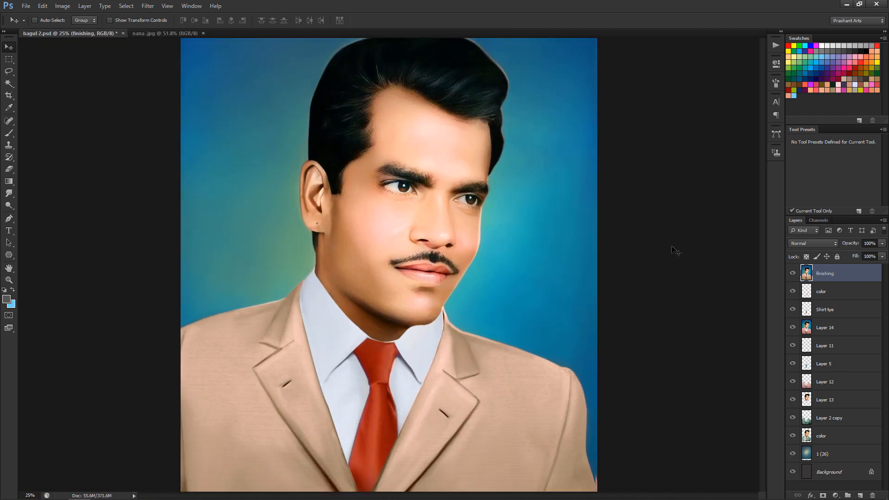
left_click_drag(761, 210, 752, 252)
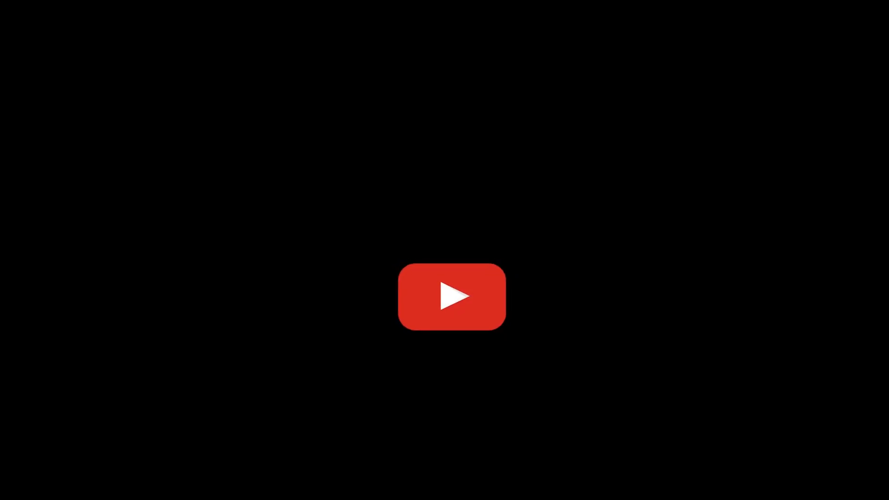